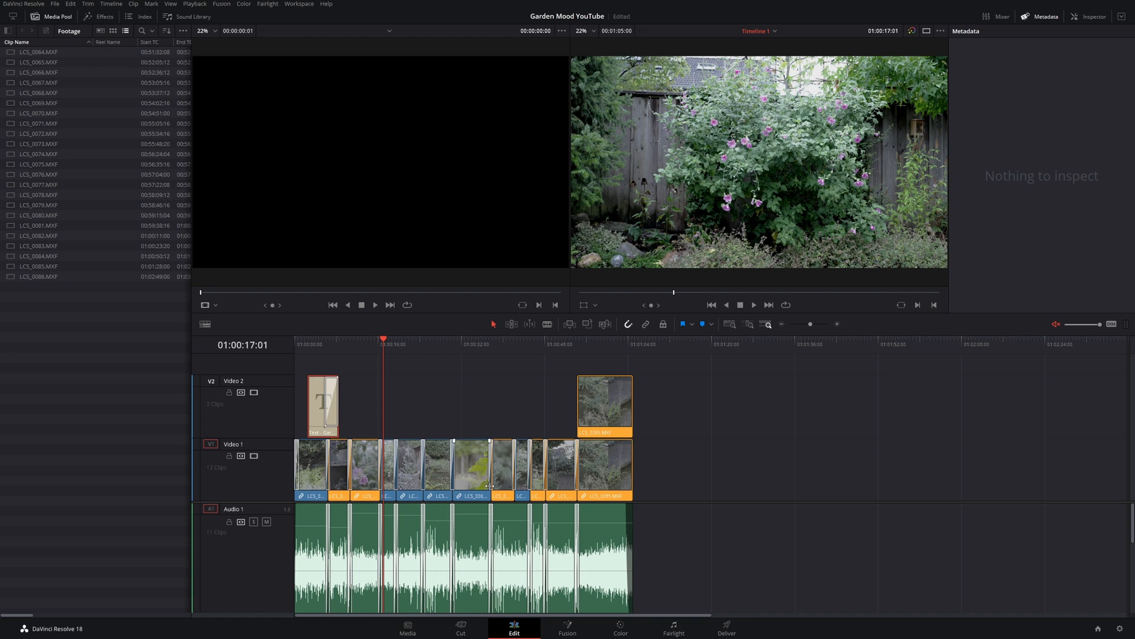
# - Open the second clip of the timeline for color grading and start its playback
pyautogui.click(620, 628)
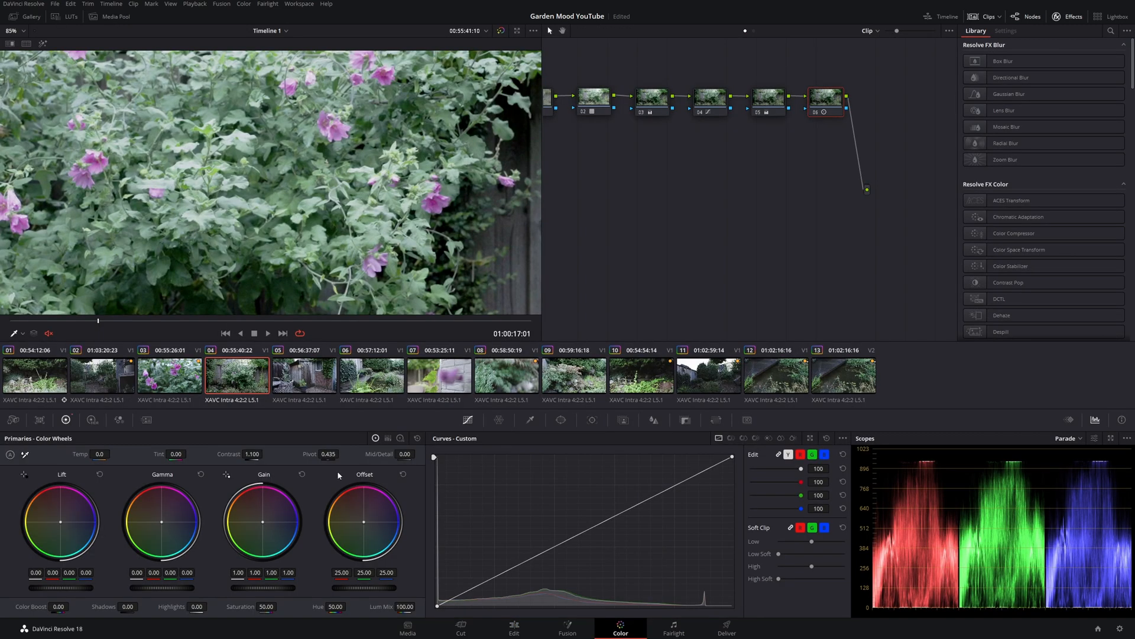
pyautogui.click(88, 381)
pyautogui.press('space')
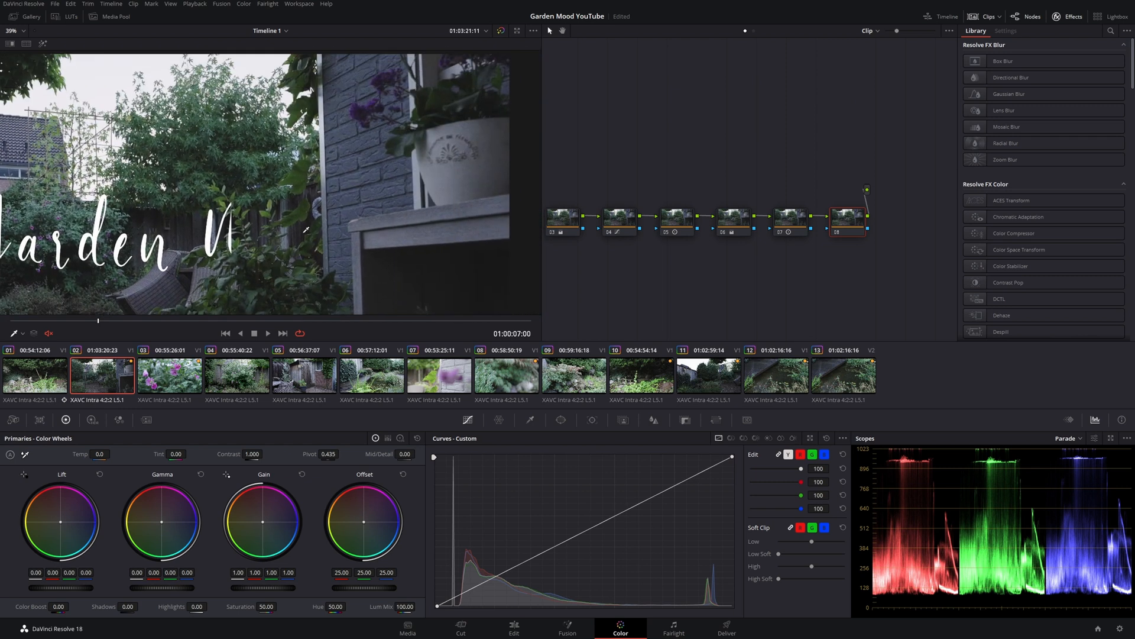
# - Examine the noise on the brick wall and the dark paving at high magnification in still frames and during playback
pyautogui.scroll(2, 378, 247)
pyautogui.scroll(2, 390, 257)
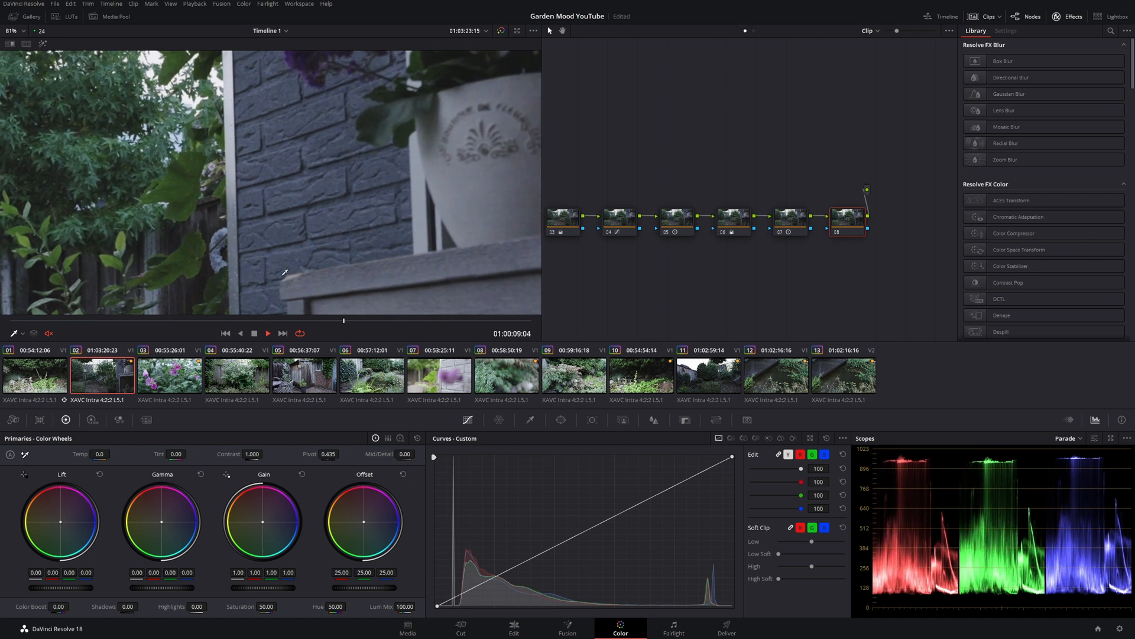
pyautogui.press('space')
pyautogui.scroll(-2, 190, 281)
pyautogui.moveTo(191, 281); pyautogui.dragTo(255, 162)
pyautogui.scroll(4, 267, 267)
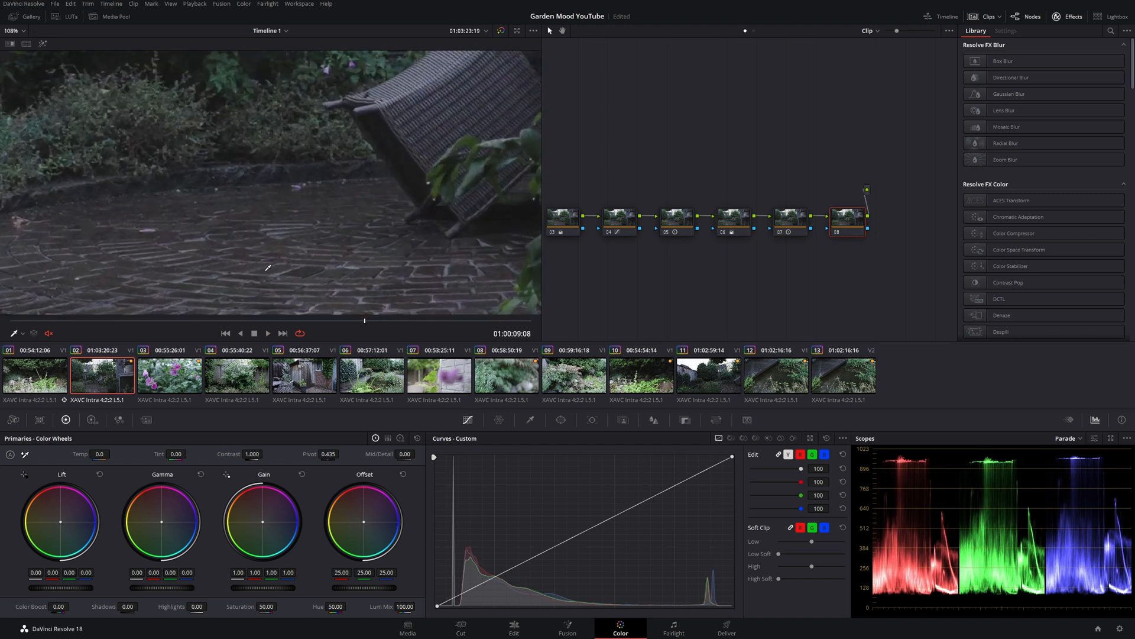
pyautogui.press('space')
pyautogui.press('space')
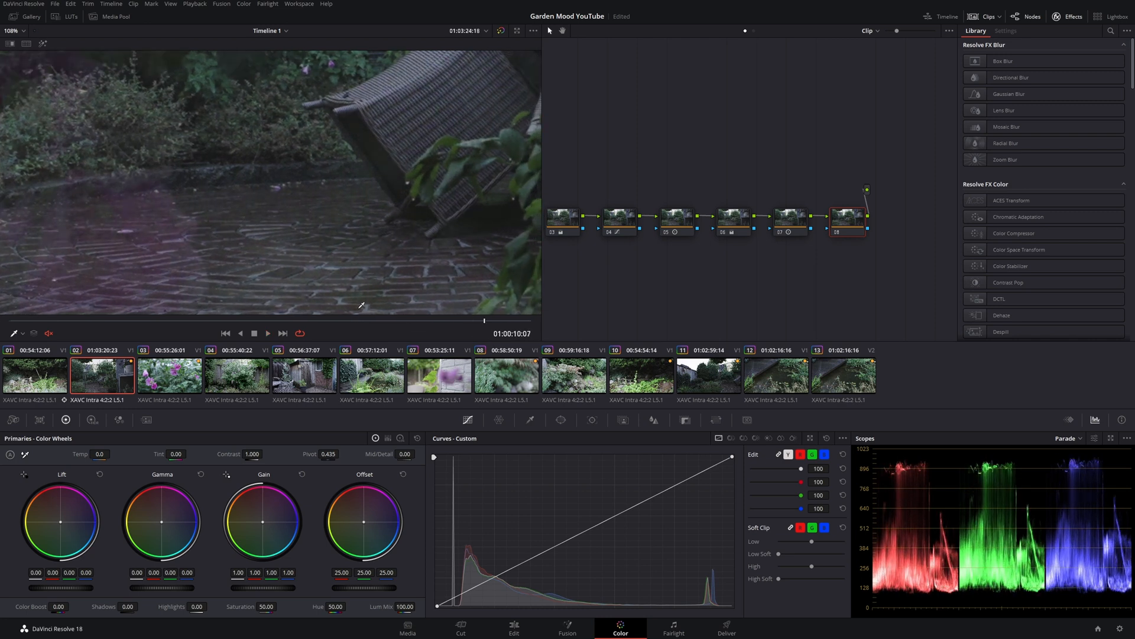
pyautogui.moveTo(271, 319); pyautogui.dragTo(195, 319)
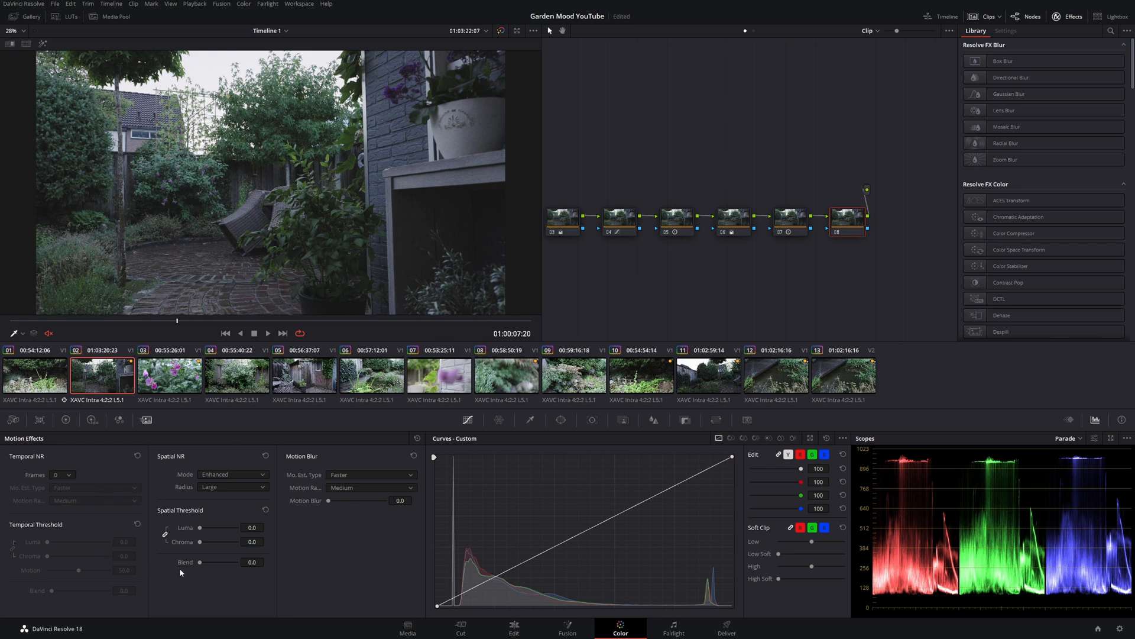
# - Set temporal noise reduction to 3 frames with Better motion estimation and Medium motion range
pyautogui.click(70, 475)
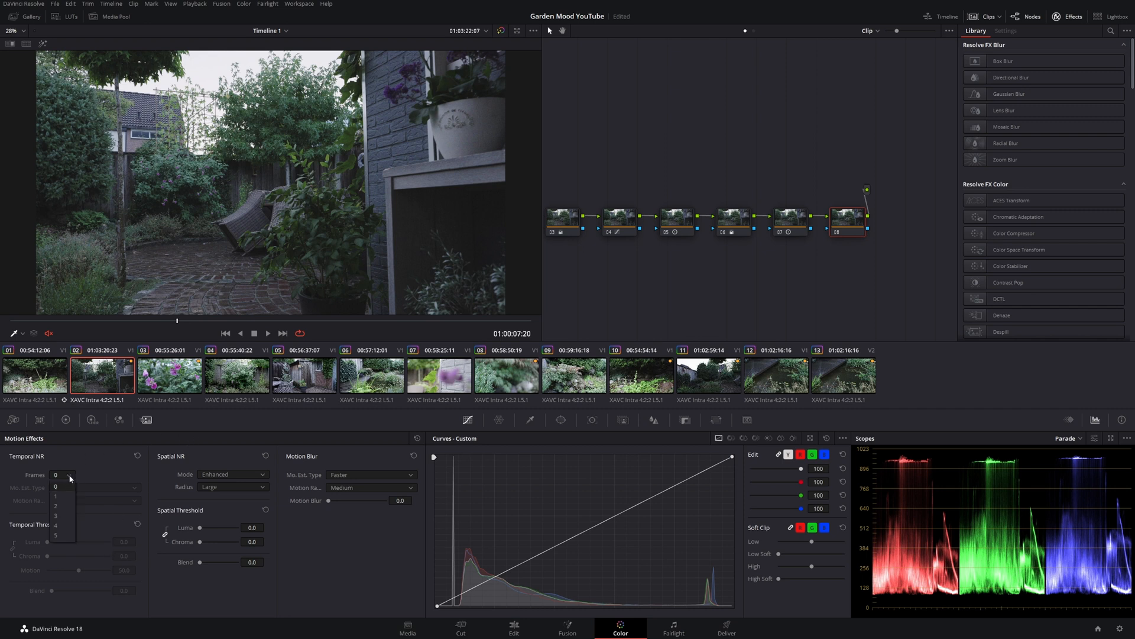
pyautogui.click(70, 516)
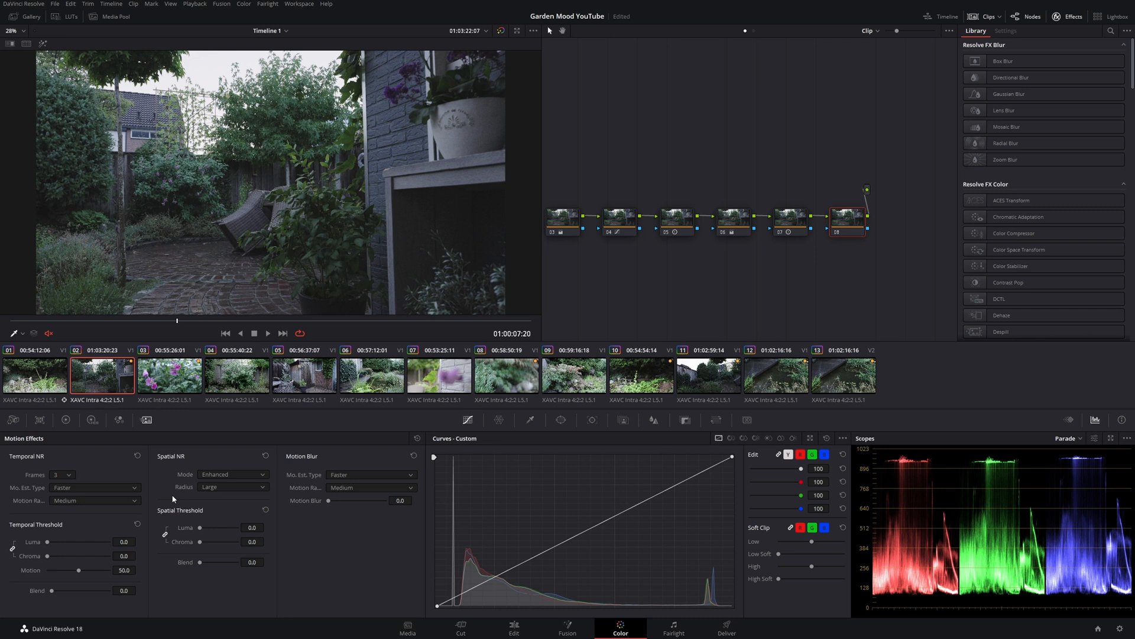
pyautogui.click(69, 476)
pyautogui.click(69, 476)
pyautogui.click(134, 488)
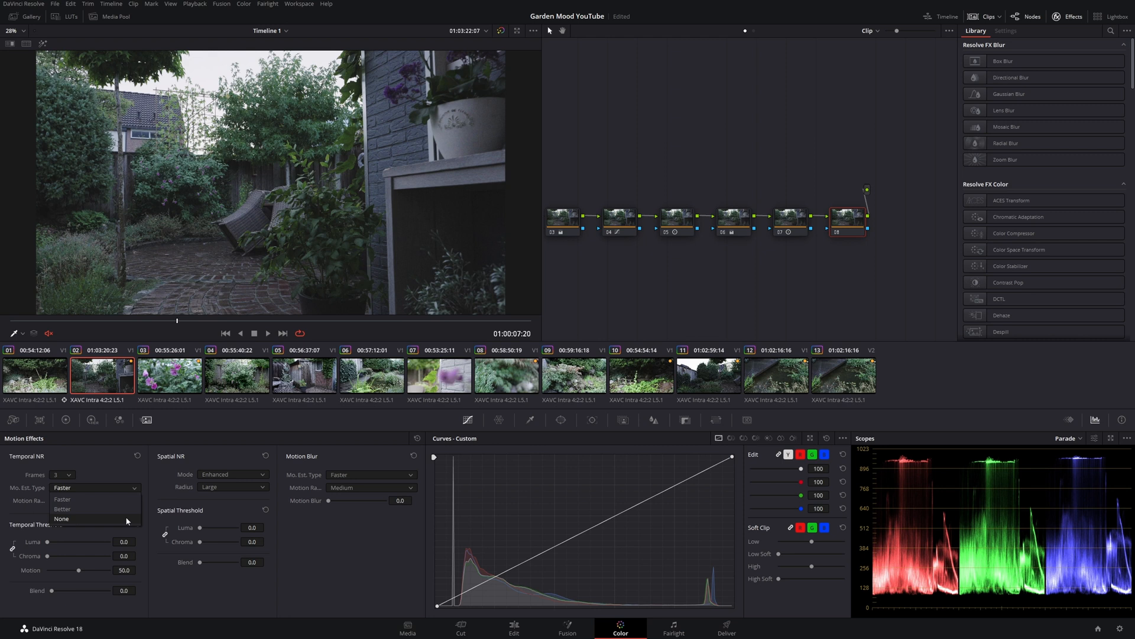
pyautogui.click(125, 509)
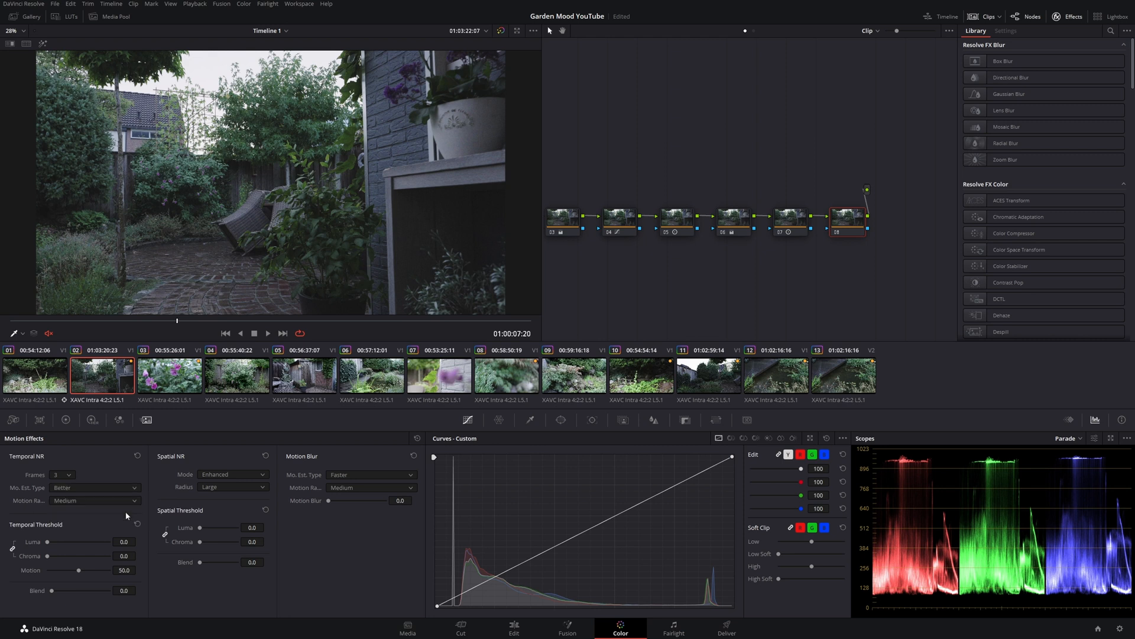
pyautogui.click(130, 501)
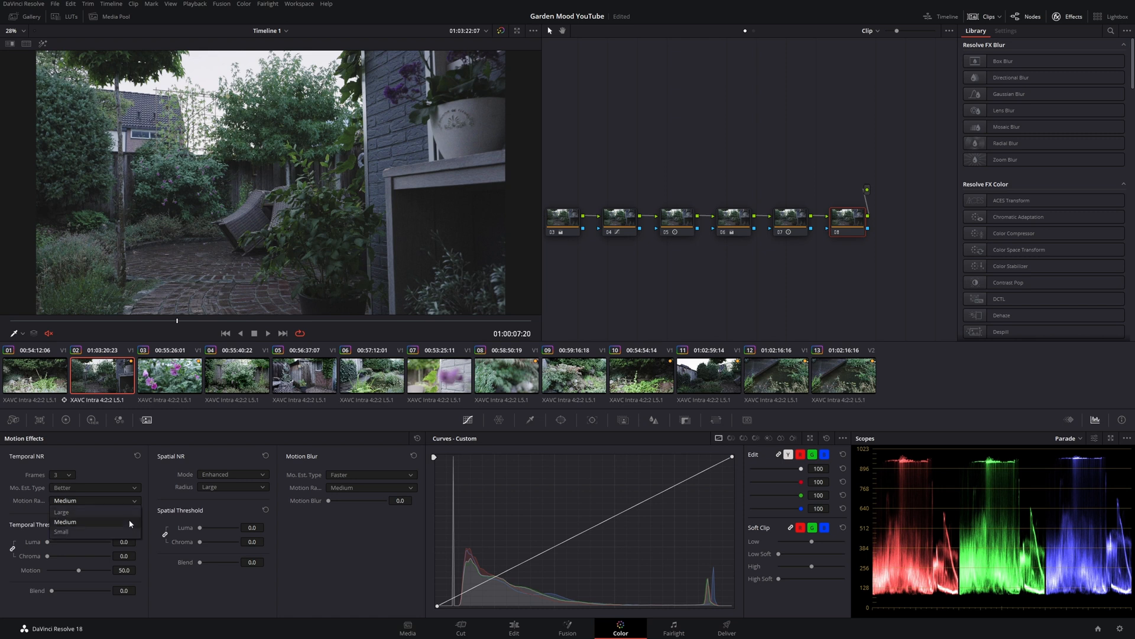
pyautogui.click(129, 519)
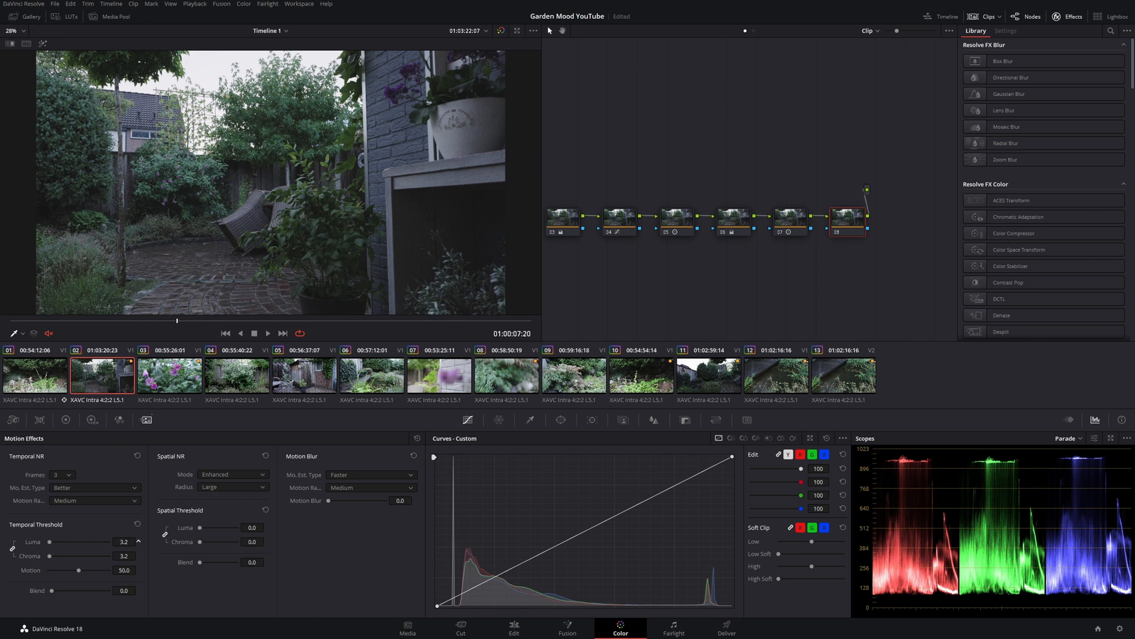
# - Set the linked temporal luma and chroma thresholds to 10
pyautogui.moveTo(125, 541); pyautogui.dragTo(175, 521)
pyautogui.write('10')
pyautogui.press('Return')
# - Compare the magnified brick wall with the noise reduction node enabled and disabled
pyautogui.scroll(3, 453, 153)
pyautogui.moveTo(452, 152); pyautogui.dragTo(320, 196)
pyautogui.hotkey('ctrl', 'd')
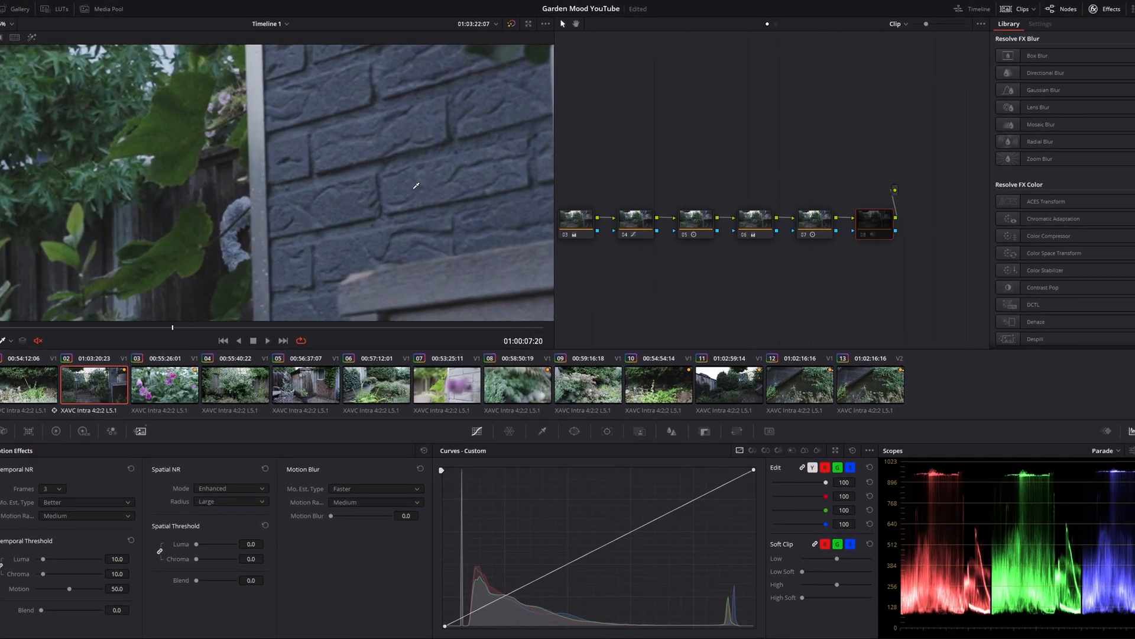
pyautogui.hotkey('ctrl', 'd')
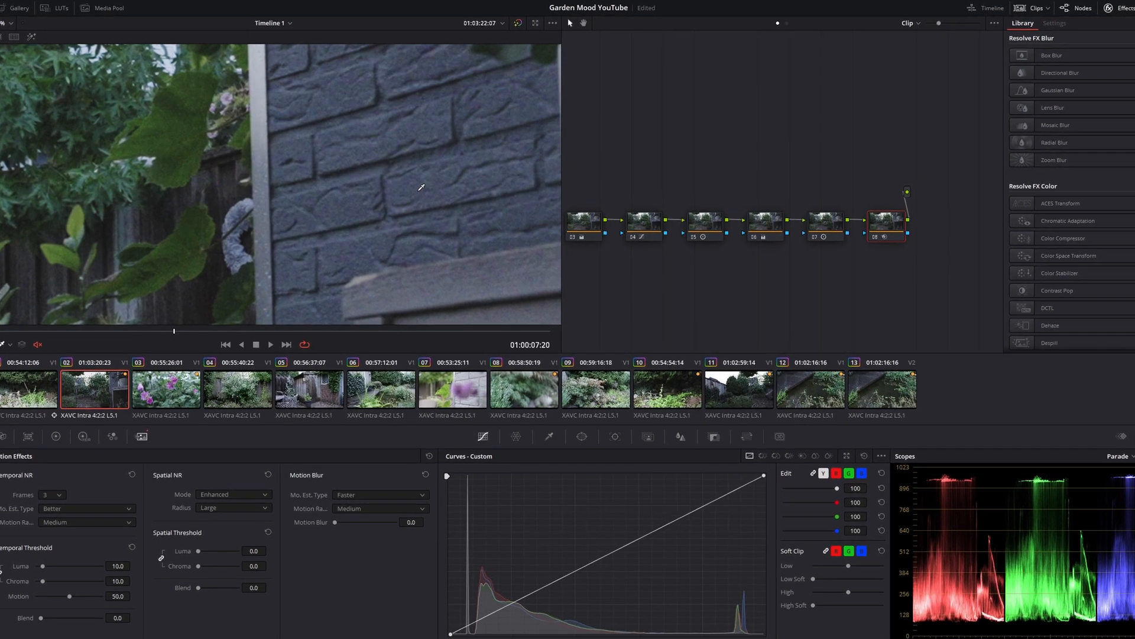
pyautogui.hotkey('ctrl', 'd')
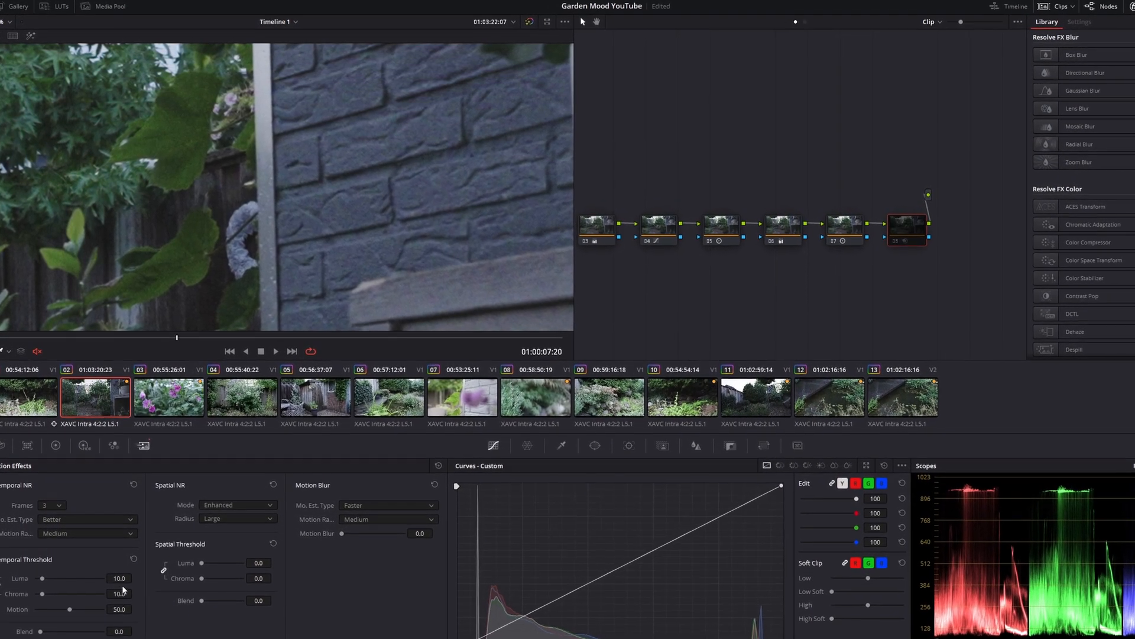
# - Set the linked temporal luma and chroma thresholds to 15 and play the clip to check the brick wall
pyautogui.write('15')
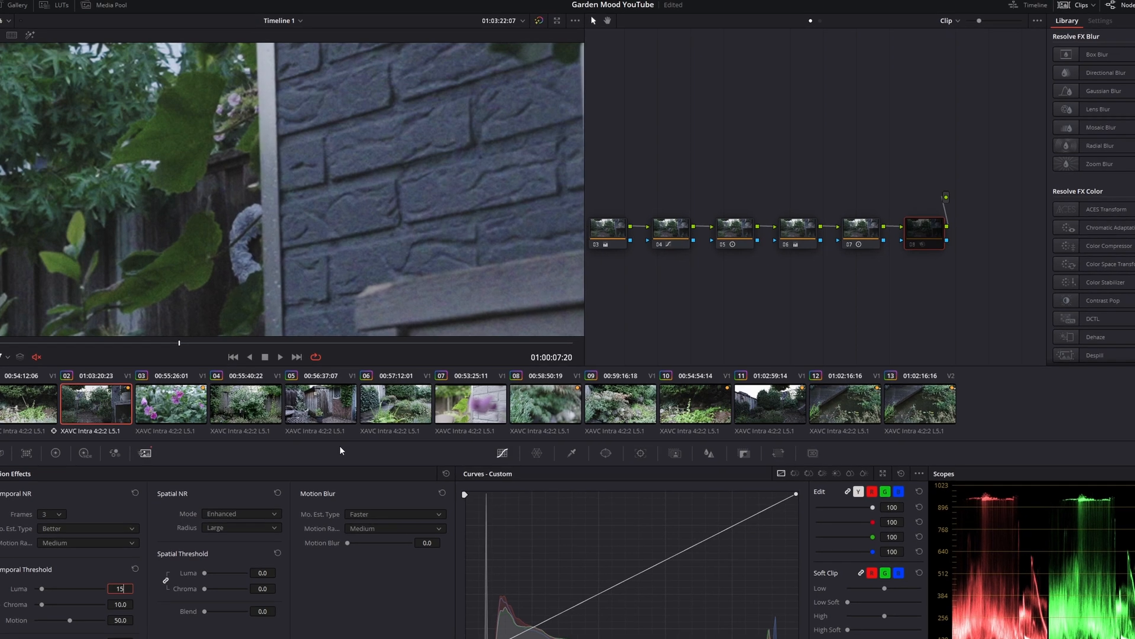
pyautogui.press('Return')
pyautogui.press('space')
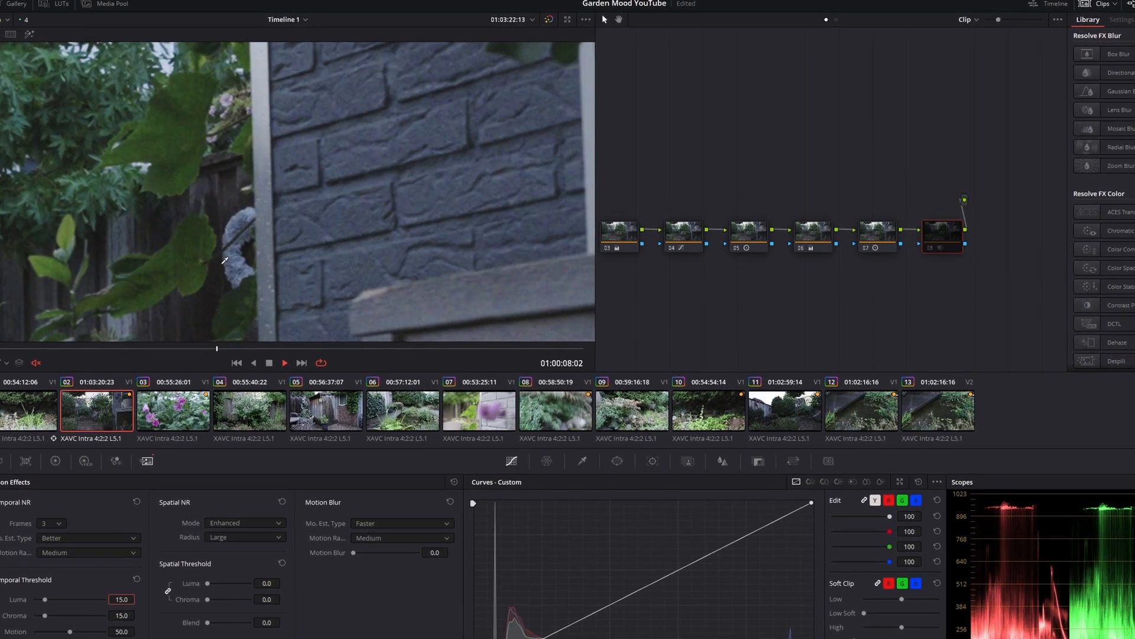
pyautogui.press('space')
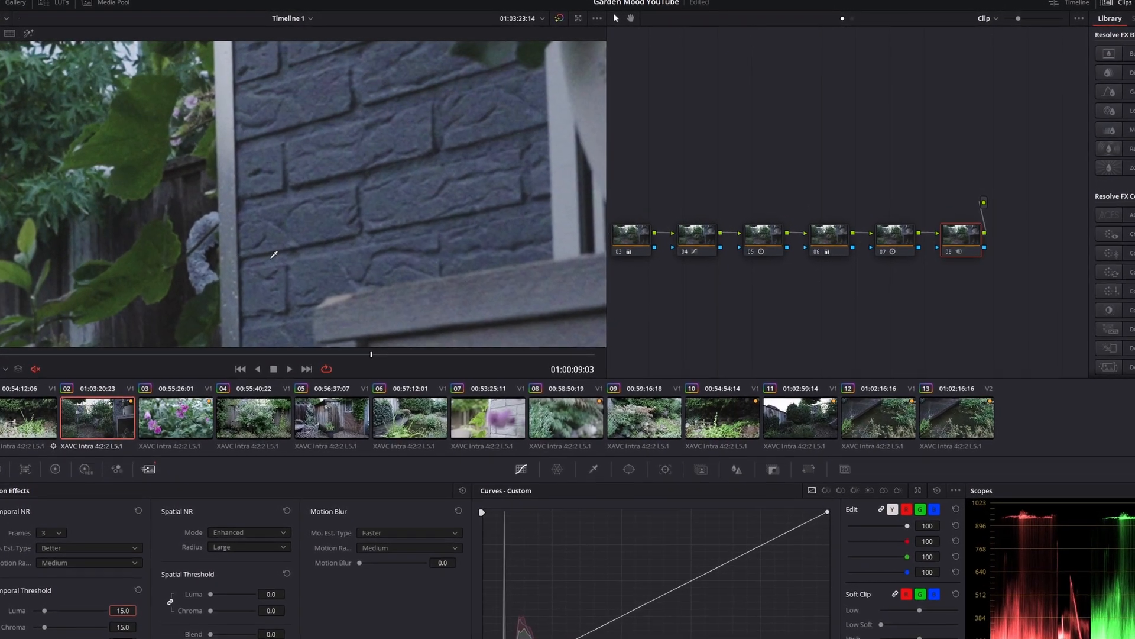
pyautogui.press('space')
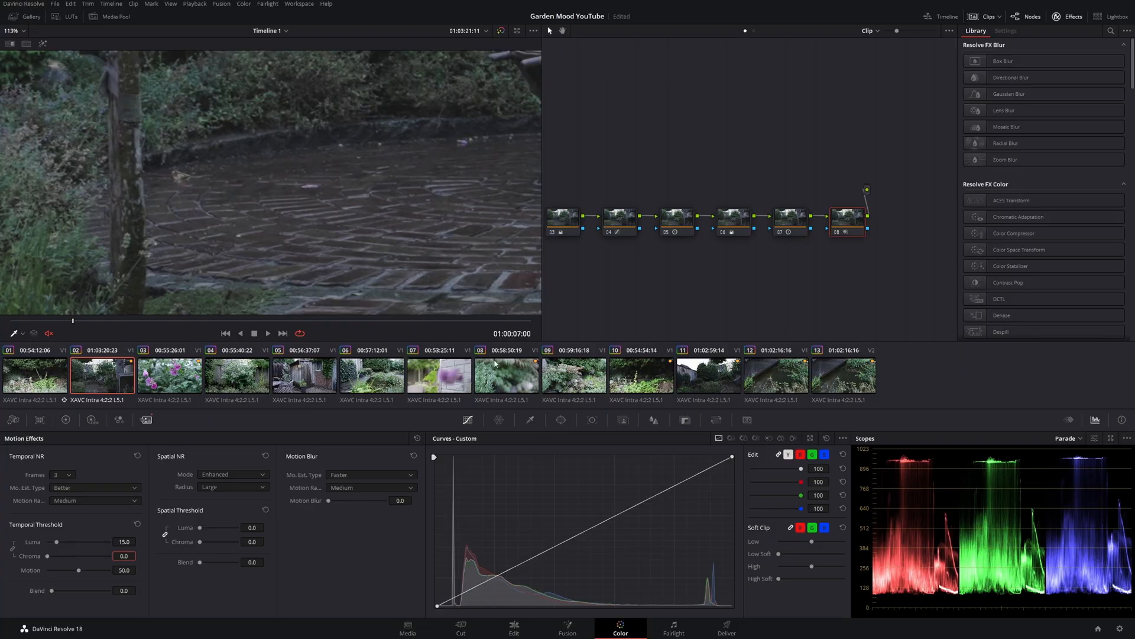
# - Compare the paving and brick wall with the noise reduction node on and off while the temporal chroma threshold is 0
pyautogui.hotkey('ctrl', 'd')
pyautogui.hotkey('ctrl', 'd')
pyautogui.hotkey('ctrl', 'd')
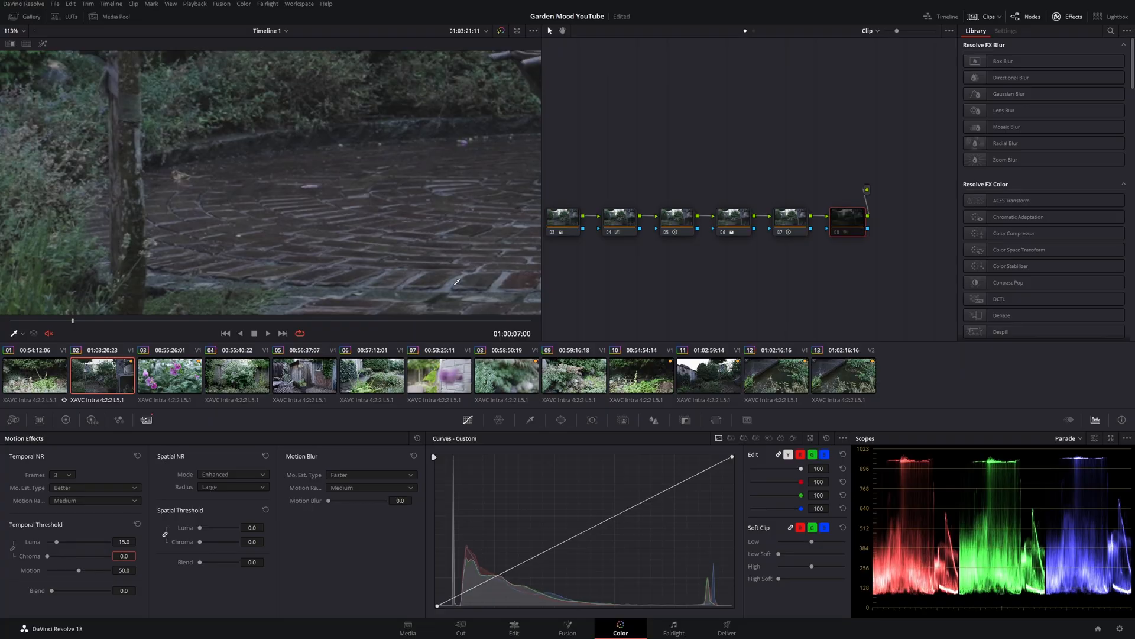
pyautogui.hotkey('ctrl', 'd')
pyautogui.hotkey('ctrl', 'd')
pyautogui.press('space')
pyautogui.hotkey('ctrl', 'd')
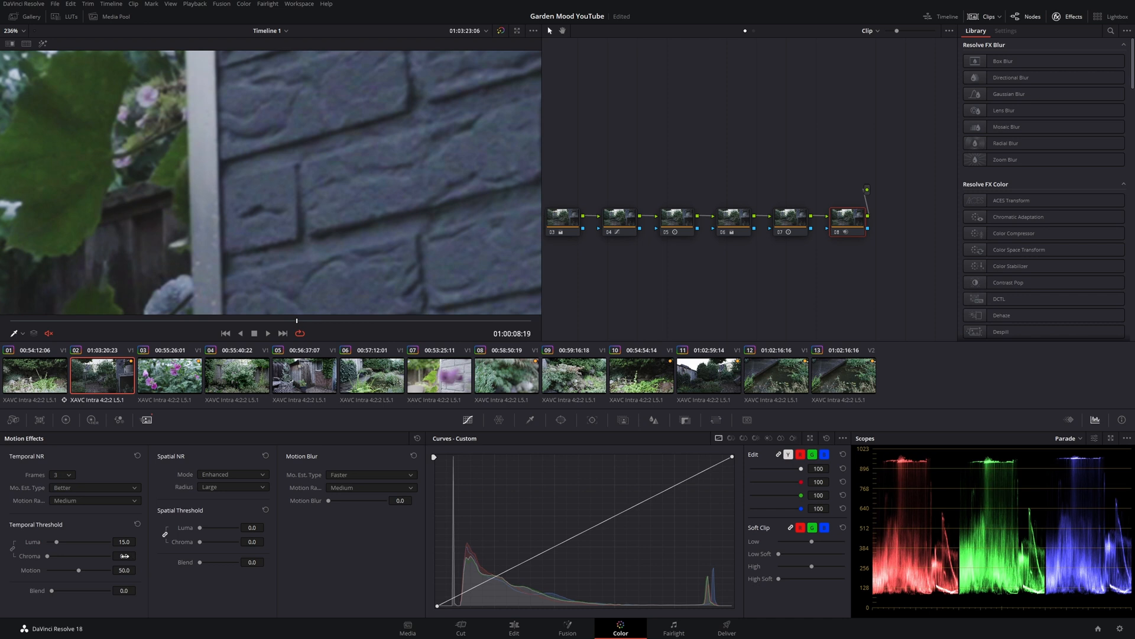
# - Set the temporal chroma threshold to 15
pyautogui.click(124, 556)
pyautogui.write('15')
pyautogui.press('Return')
# - Play the magnified brick wall section with the noise reduction node disabled and enabled to compare the color noise
pyautogui.scroll(2, 456, 221)
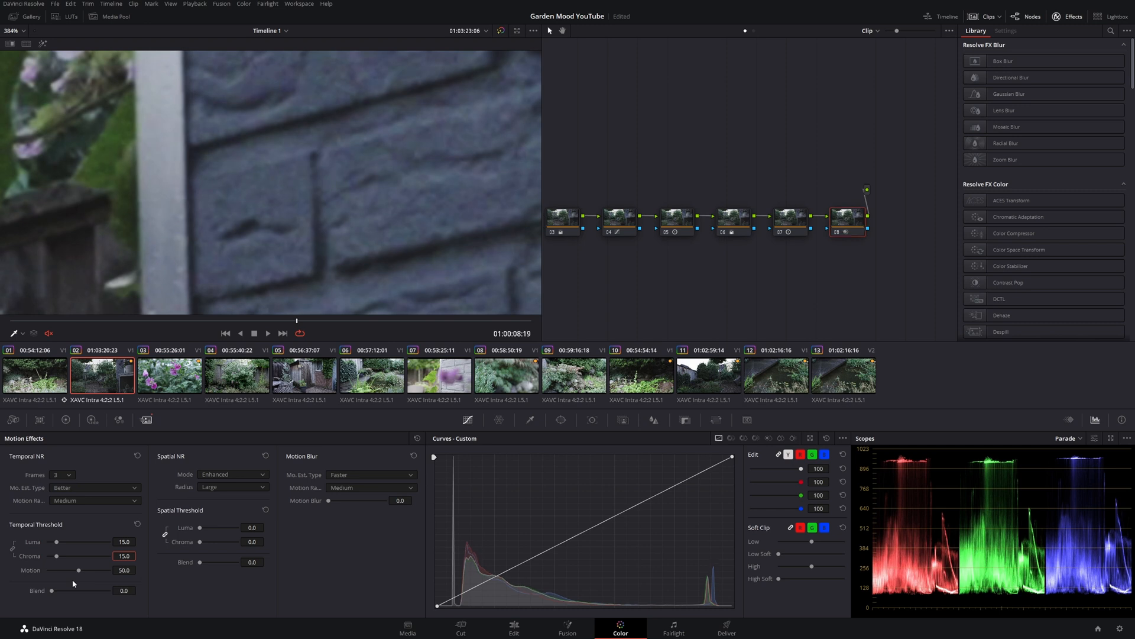
pyautogui.press('space')
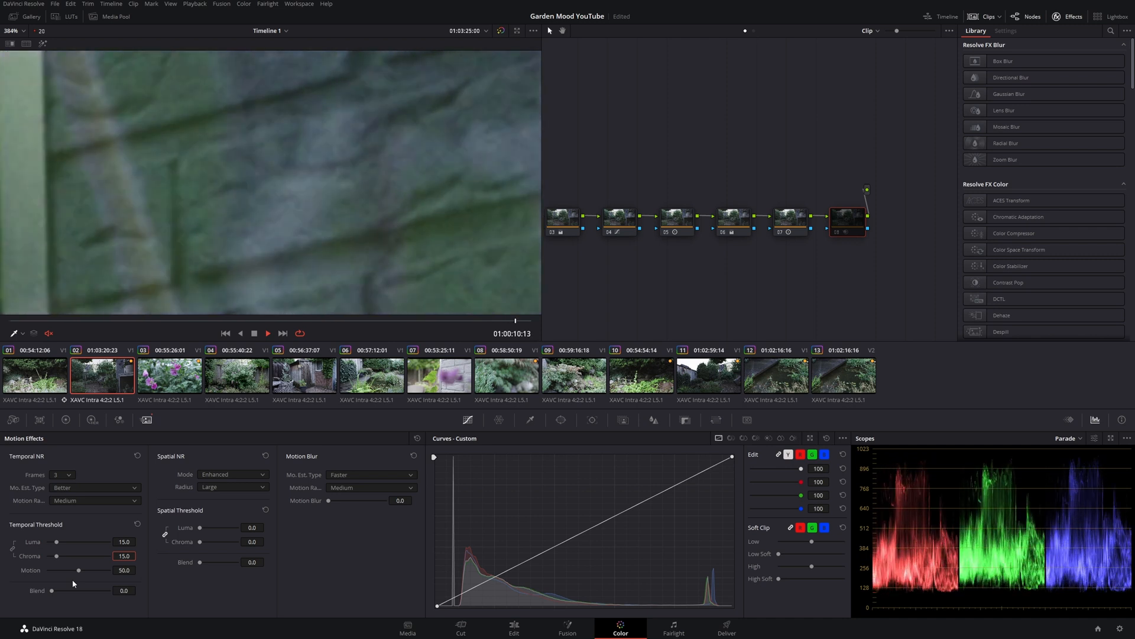
pyautogui.click(188, 320)
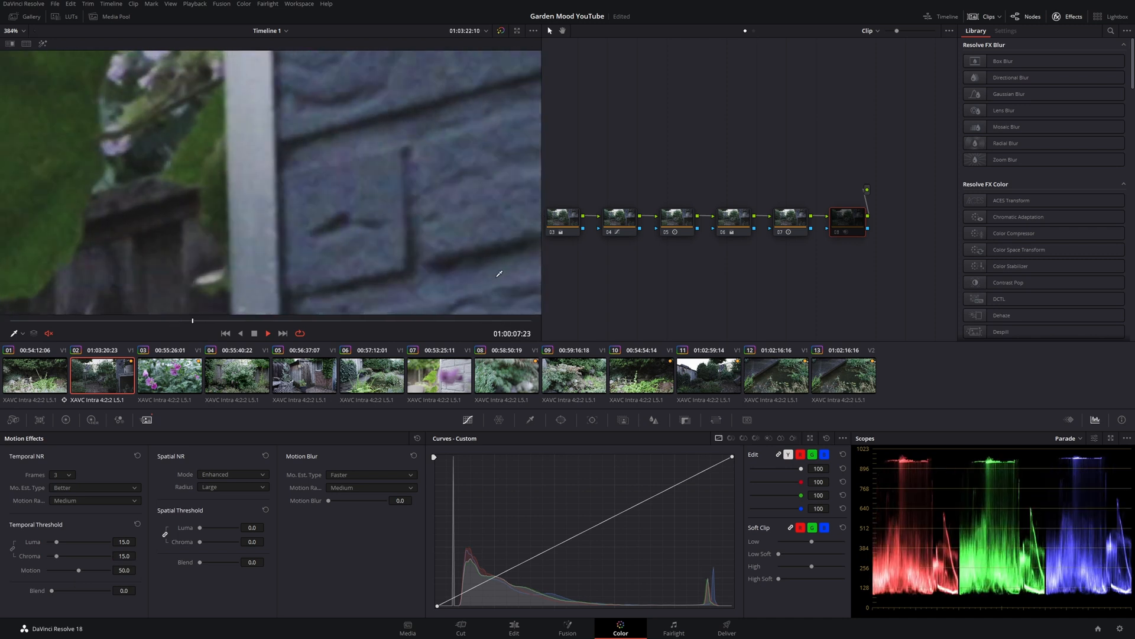
pyautogui.press('space')
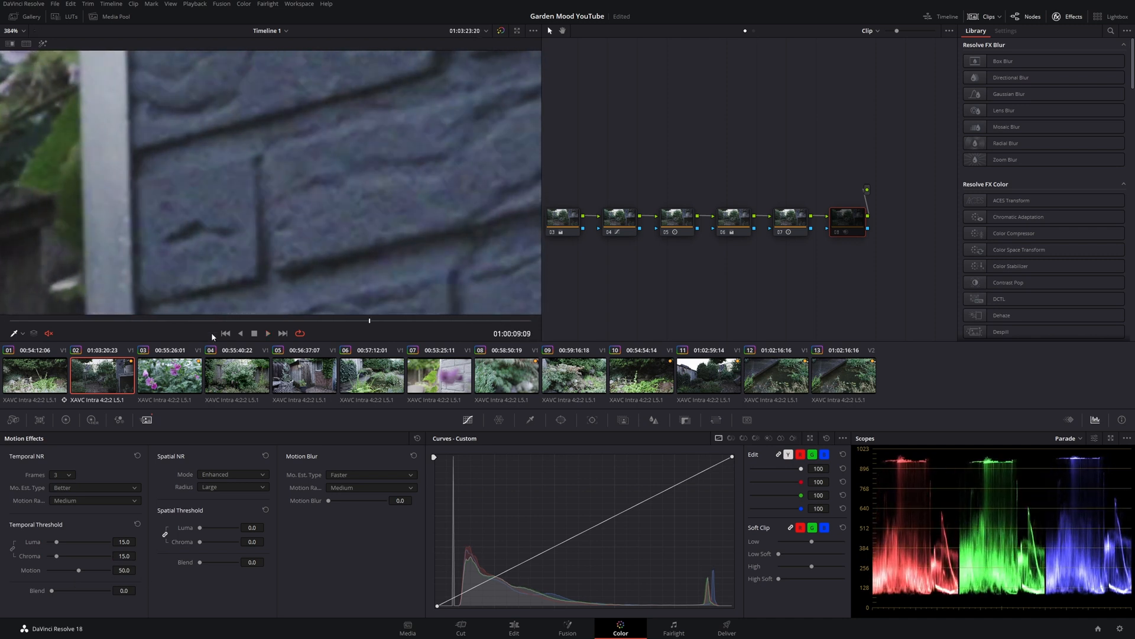
pyautogui.click(168, 321)
pyautogui.hotkey('ctrl', 'd')
pyautogui.press('space')
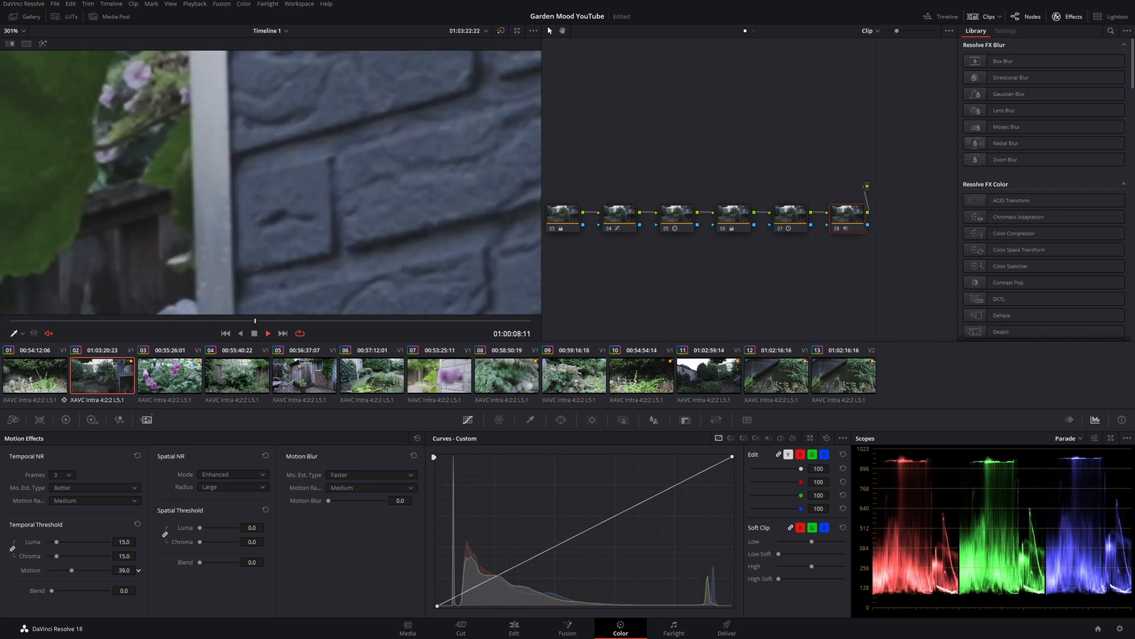
# - Try lower and higher temporal motion thresholds and return the value to 50
pyautogui.moveTo(123, 570); pyautogui.dragTo(138, 569)
pyautogui.hotkey('shift', 'z')
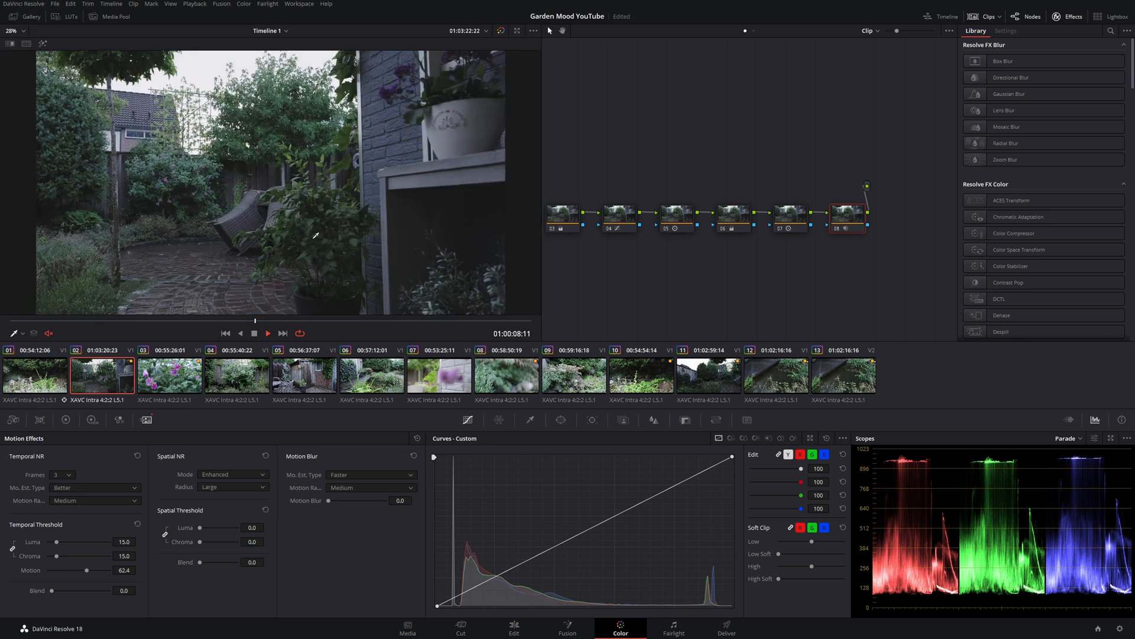
pyautogui.moveTo(128, 572); pyautogui.dragTo(121, 572)
pyautogui.click(141, 571)
pyautogui.write('50')
pyautogui.press('Return')
# - Try temporal blend values of 36.2 and 100 on the magnified brick wall and return the blend to 0
pyautogui.moveTo(124, 590); pyautogui.dragTo(138, 590)
pyautogui.scroll(8, 398, 247)
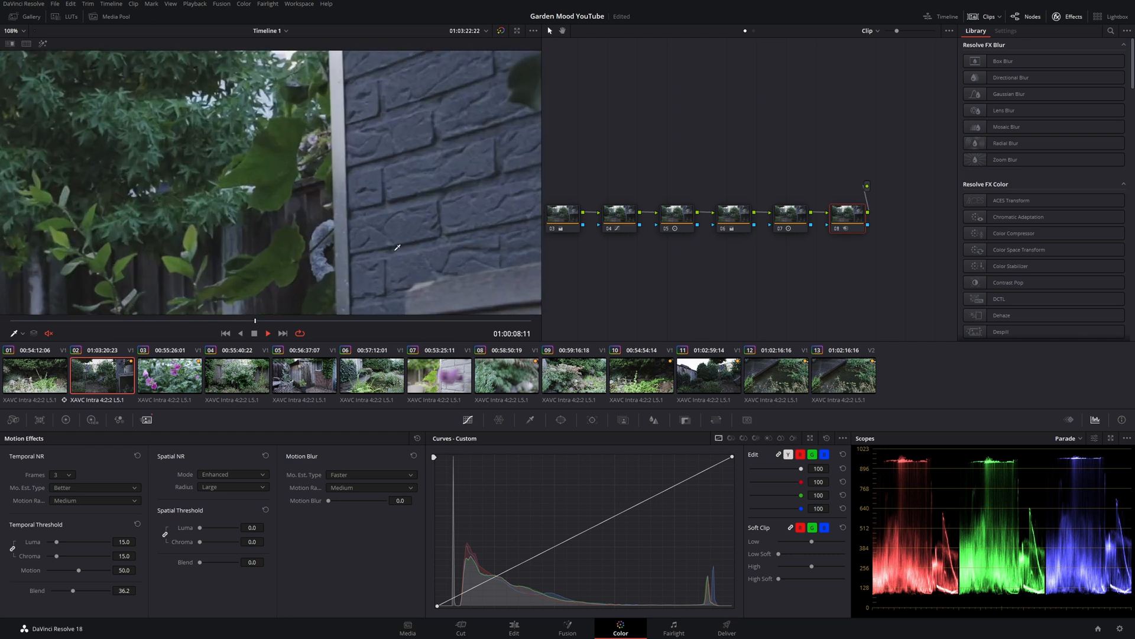
pyautogui.scroll(5, 397, 247)
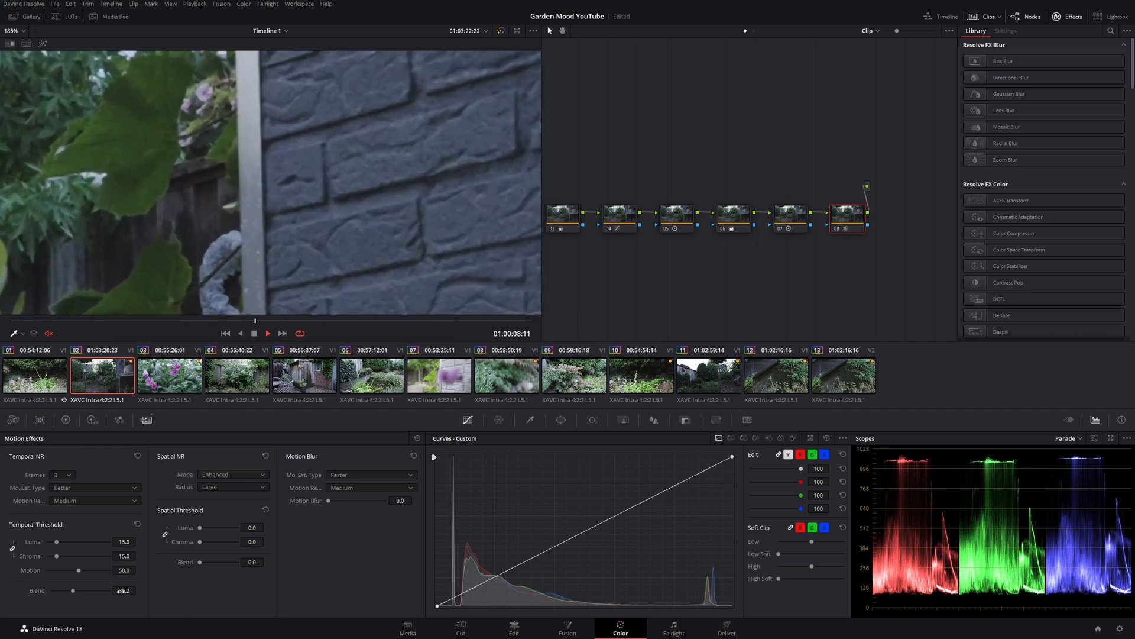
pyautogui.moveTo(139, 590); pyautogui.dragTo(121, 590)
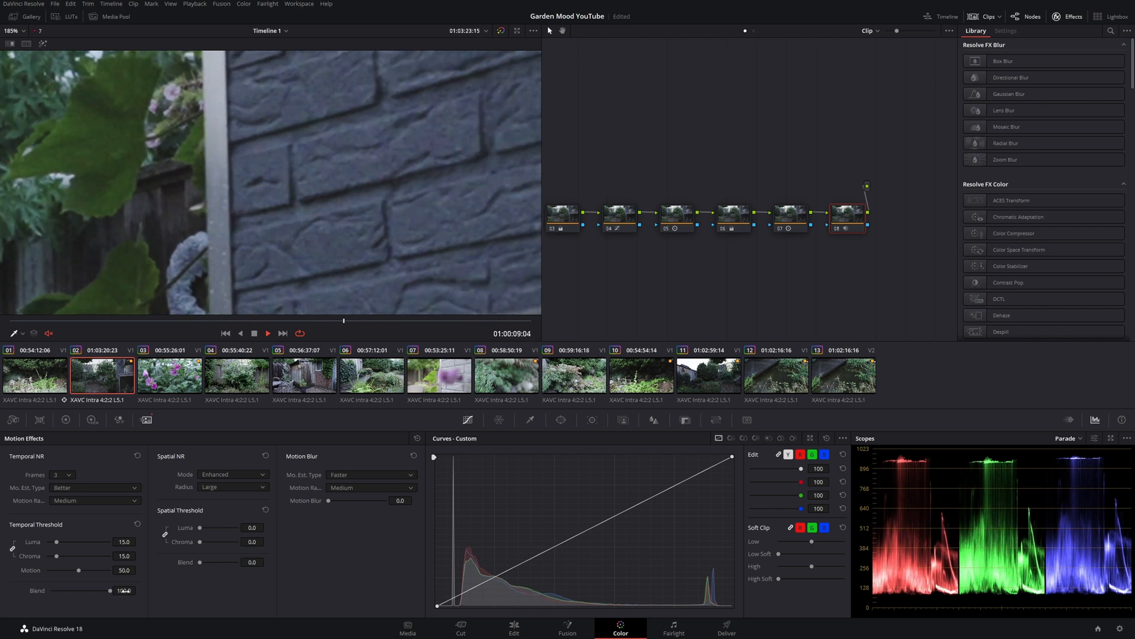
pyautogui.moveTo(123, 590); pyautogui.dragTo(135, 590)
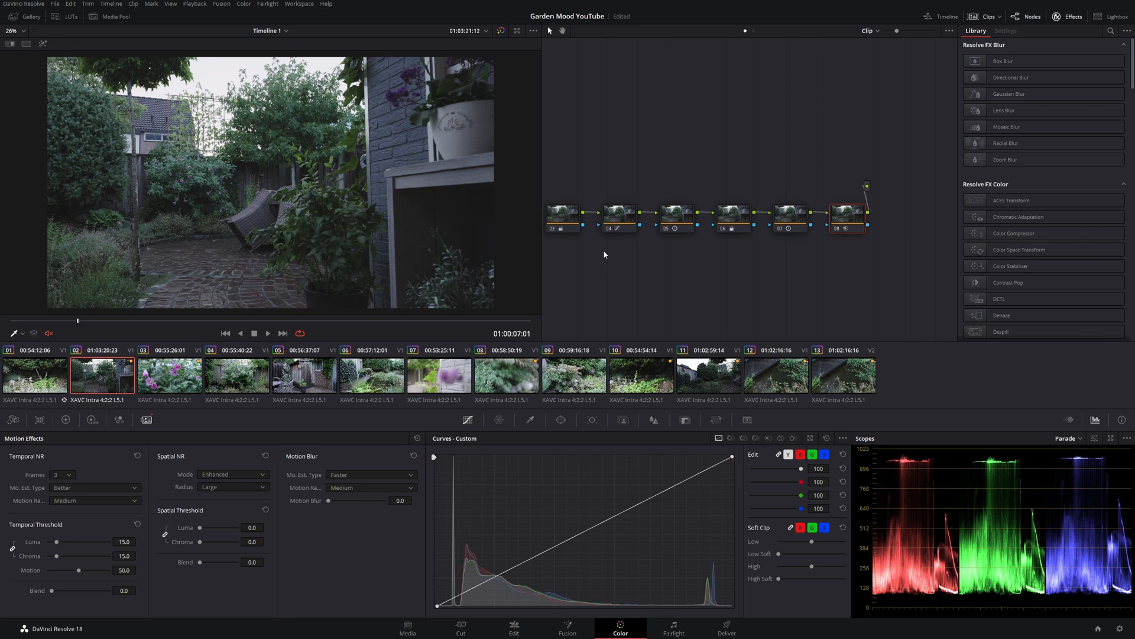
# - Examine the noise being removed by viewing the A/B difference highlight across several frames and during playback
pyautogui.click(42, 43)
pyautogui.click(531, 45)
pyautogui.scroll(-1, 441, 186)
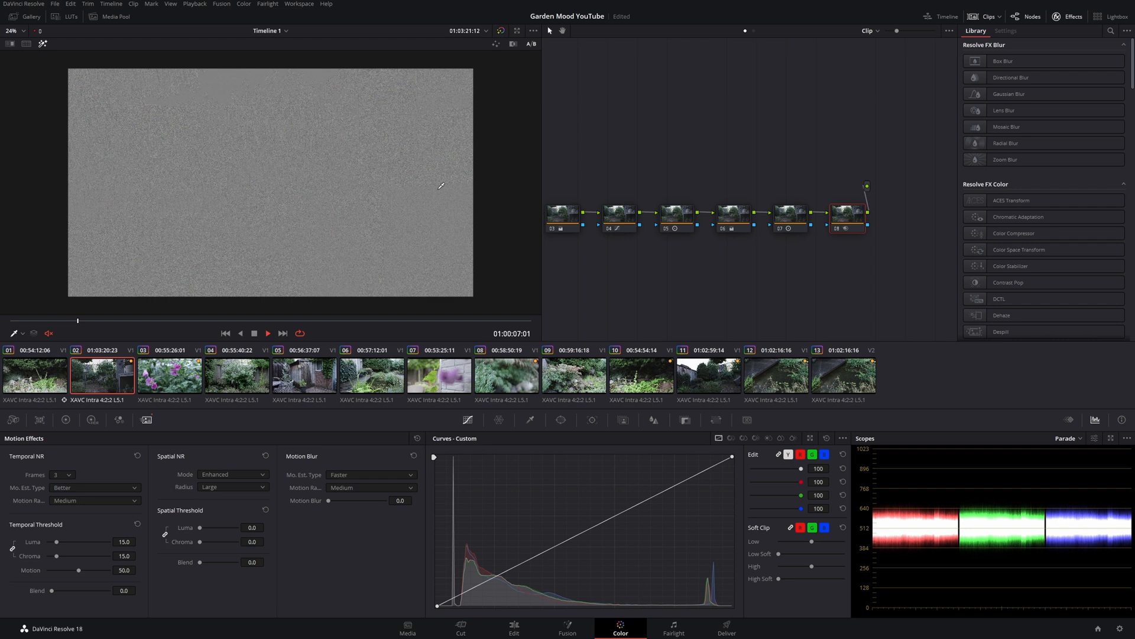
pyautogui.press('Right')
pyautogui.press('Right')
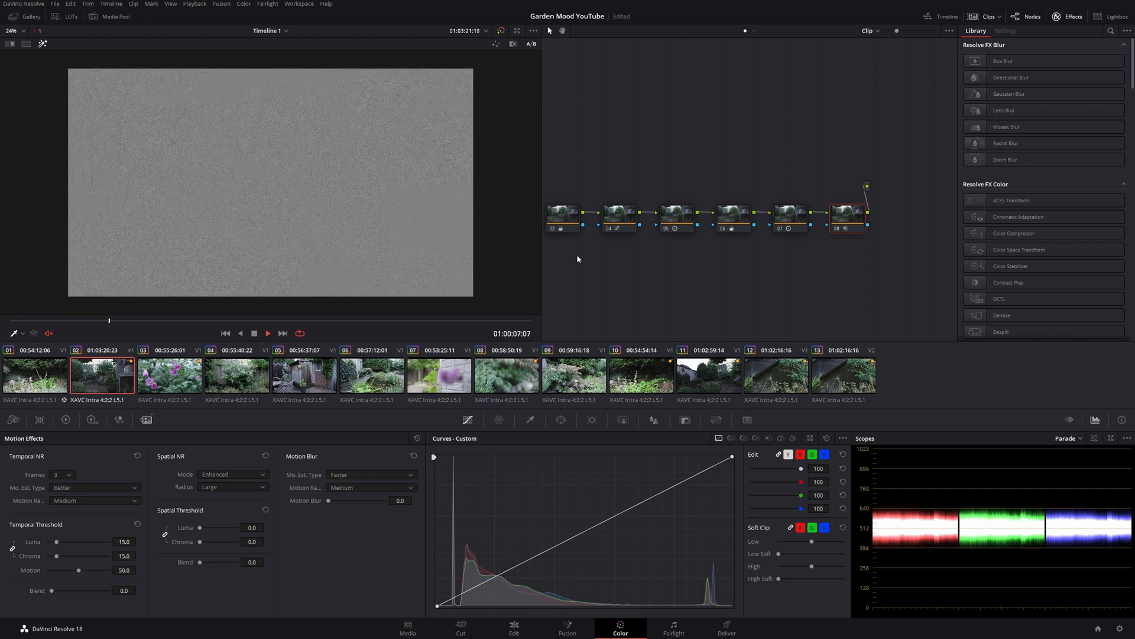
pyautogui.press('space')
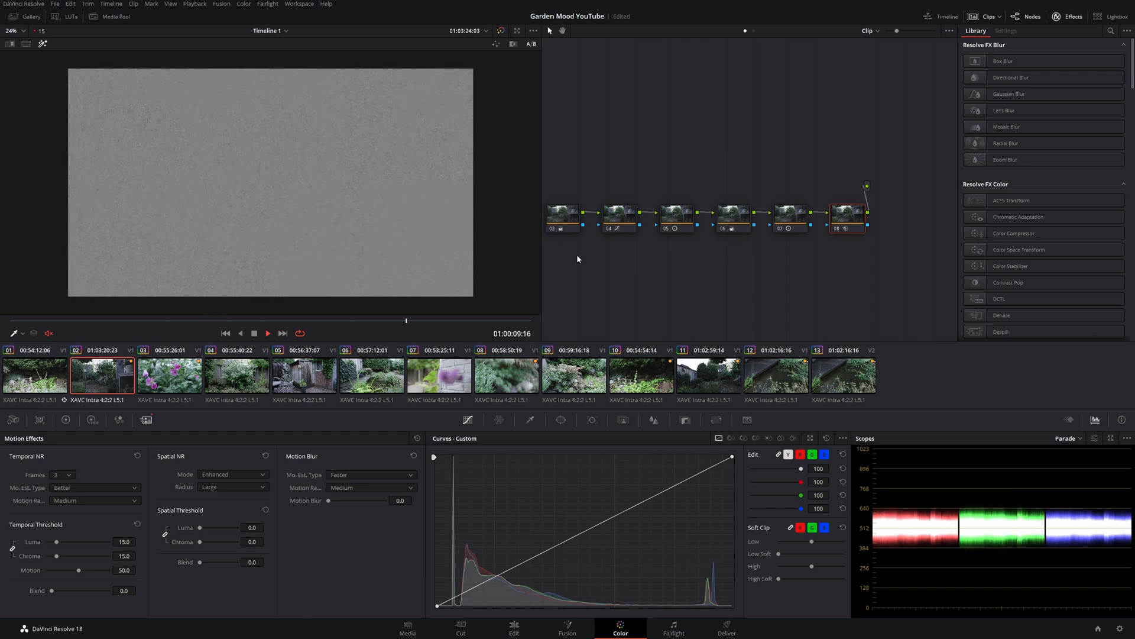
pyautogui.press('space')
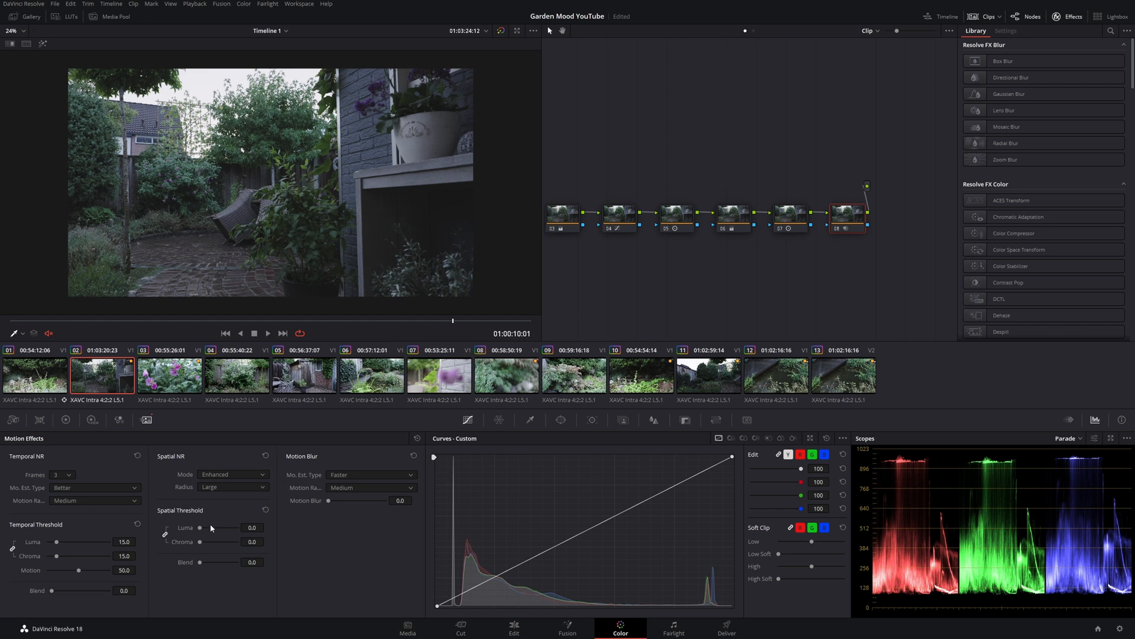
pyautogui.moveTo(202, 527)
pyautogui.mouseDown()
pyautogui.moveTo(222, 529)
pyautogui.moveTo(192, 530)
pyautogui.mouseUp()
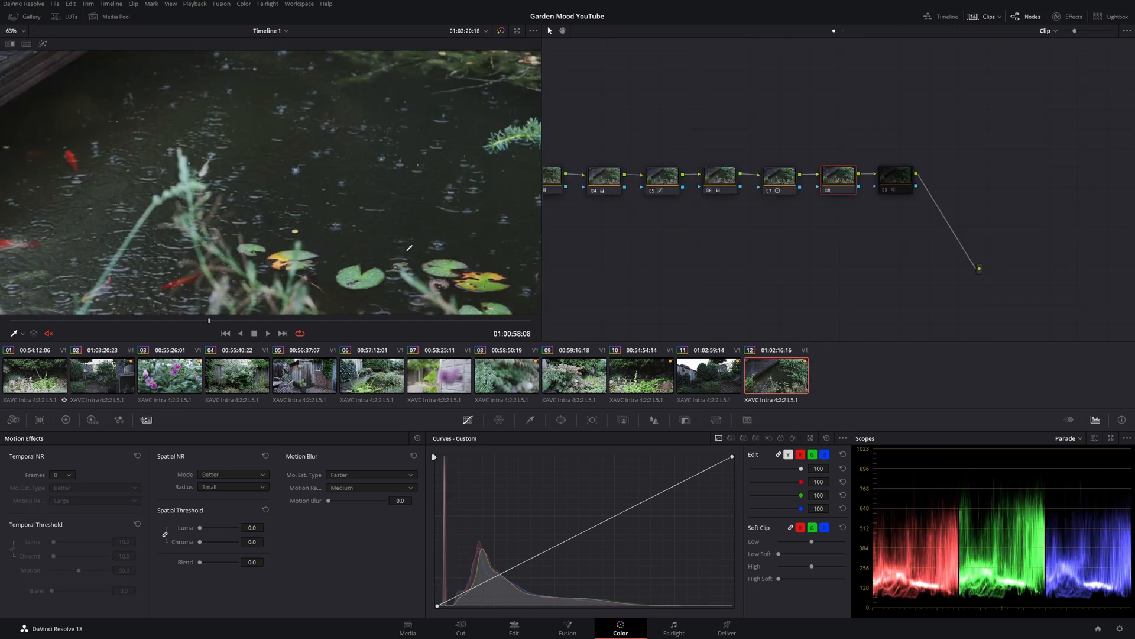
# - Play the pond clip in full view and magnified to examine the noise on the dark water
pyautogui.hotkey('shift', 'z')
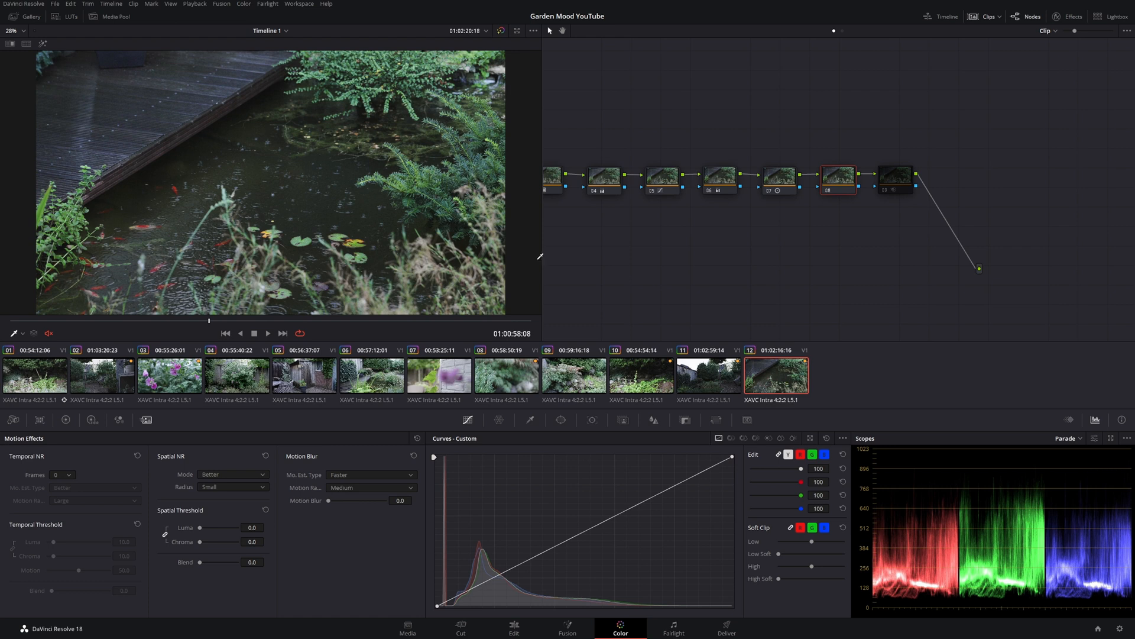
pyautogui.press('space')
pyautogui.moveTo(76, 322); pyautogui.dragTo(150, 322)
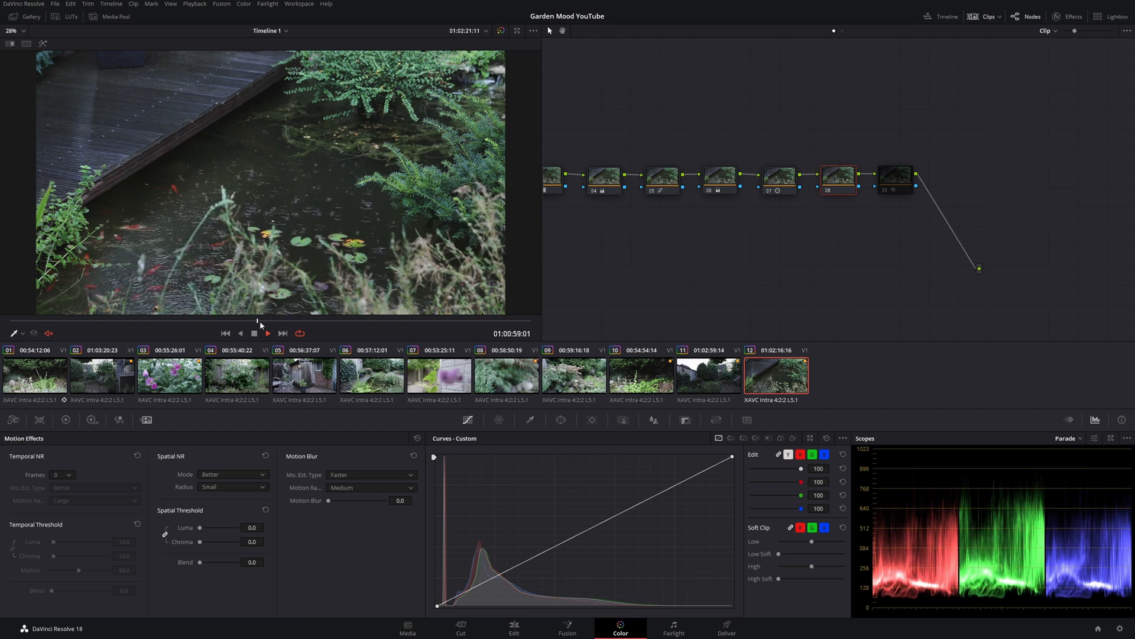
pyautogui.scroll(2, 291, 216)
pyautogui.scroll(5, 291, 216)
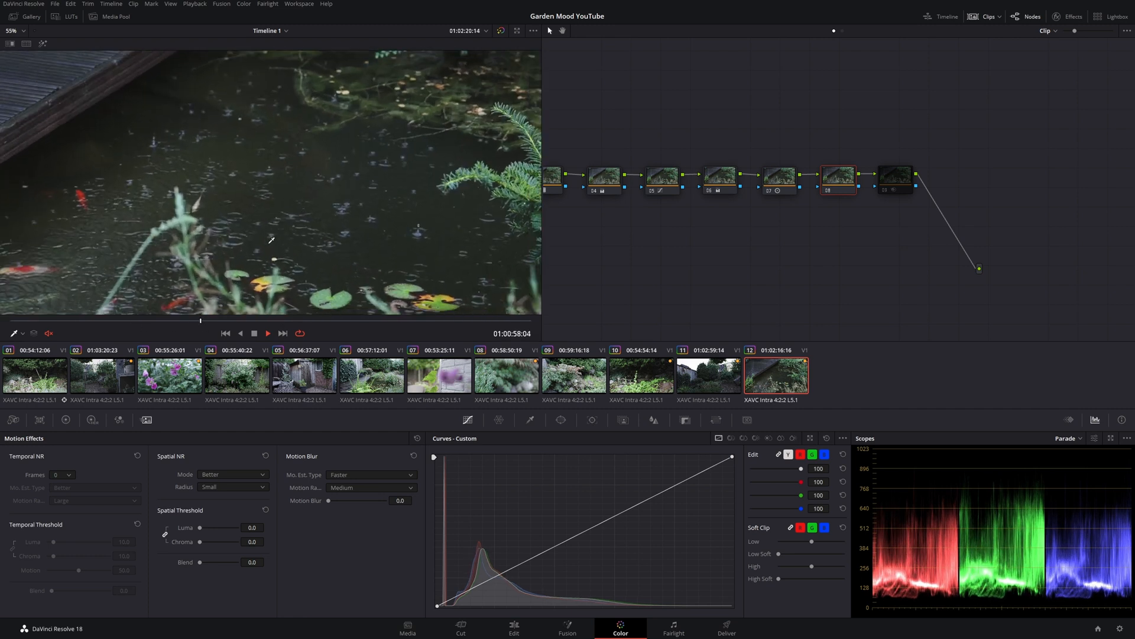
pyautogui.click(119, 321)
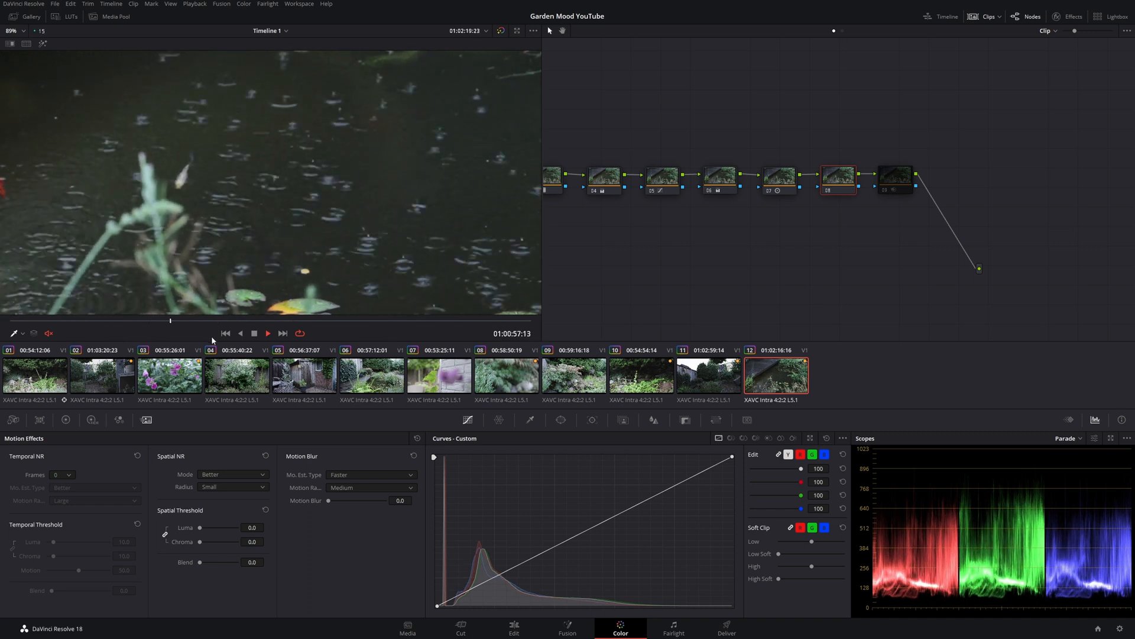
# - Set the linked spatial luma and chroma thresholds to 100 on the pond clip's selected node and play the result
pyautogui.press('space')
pyautogui.moveTo(260, 523); pyautogui.dragTo(304, 479)
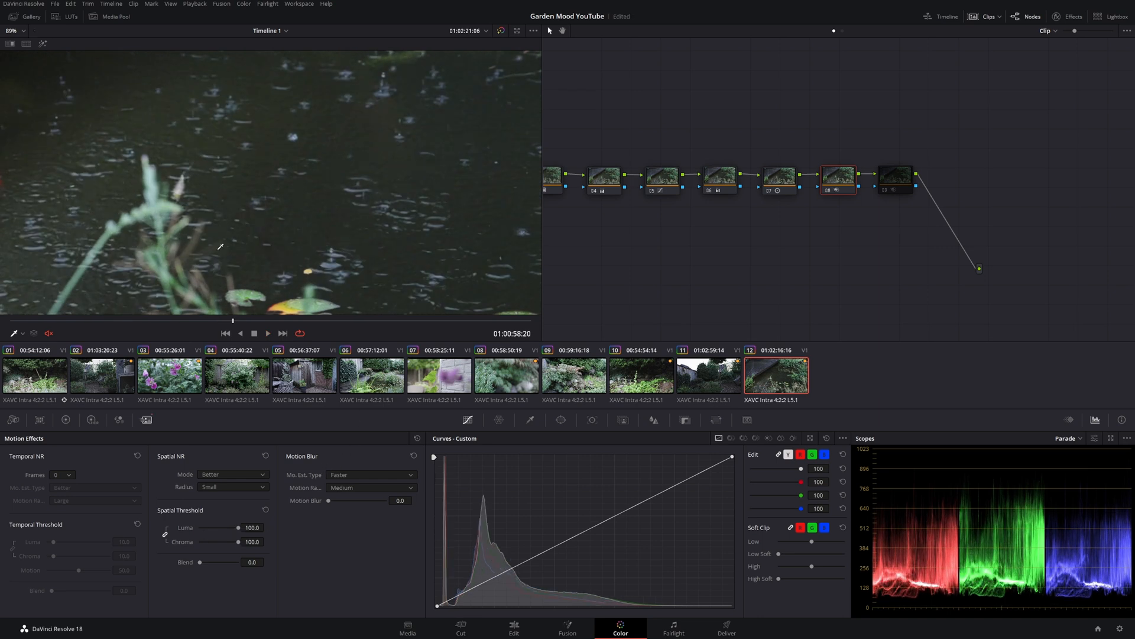
pyautogui.scroll(-3, 220, 246)
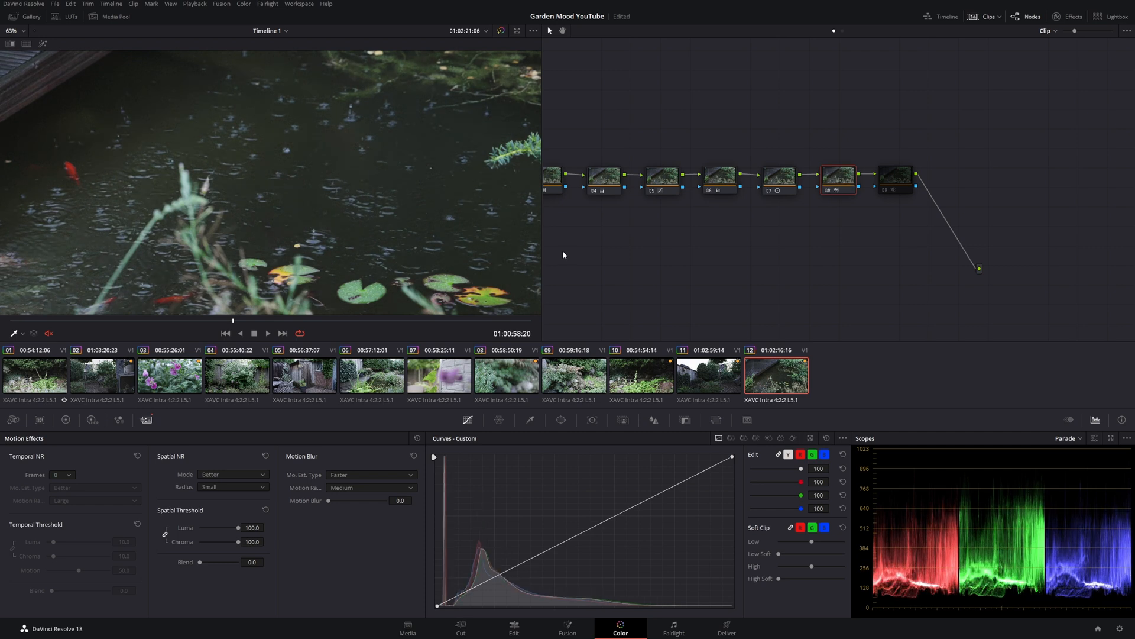
pyautogui.press('space')
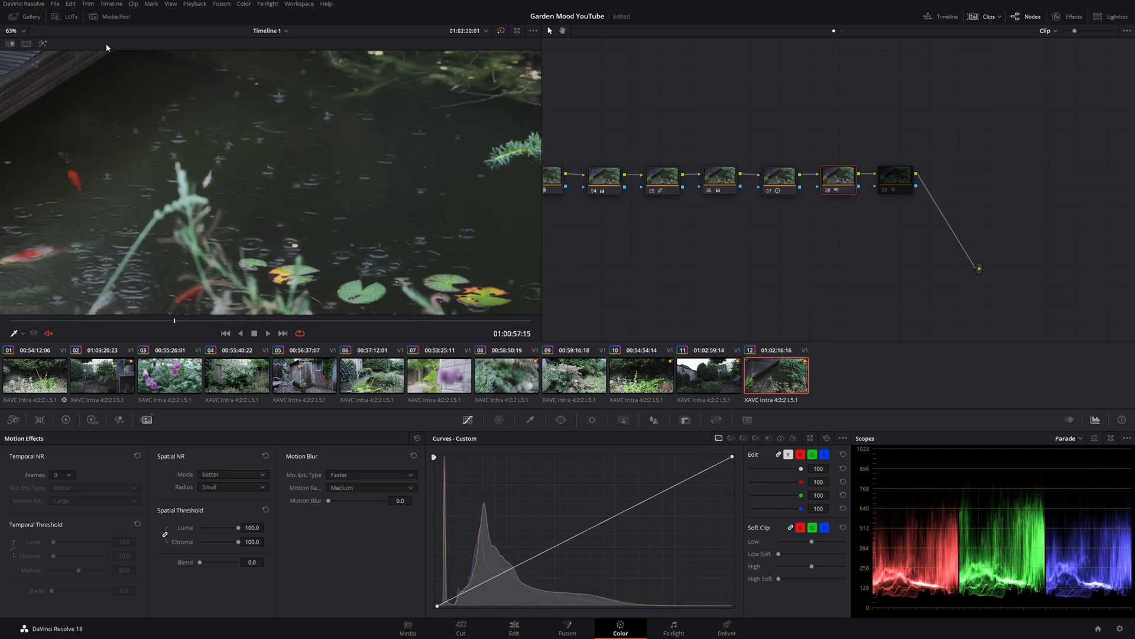
# - Examine what the spatial noise reduction removes from the whole pond image by viewing and playing the A/B difference highlight
pyautogui.click(43, 43)
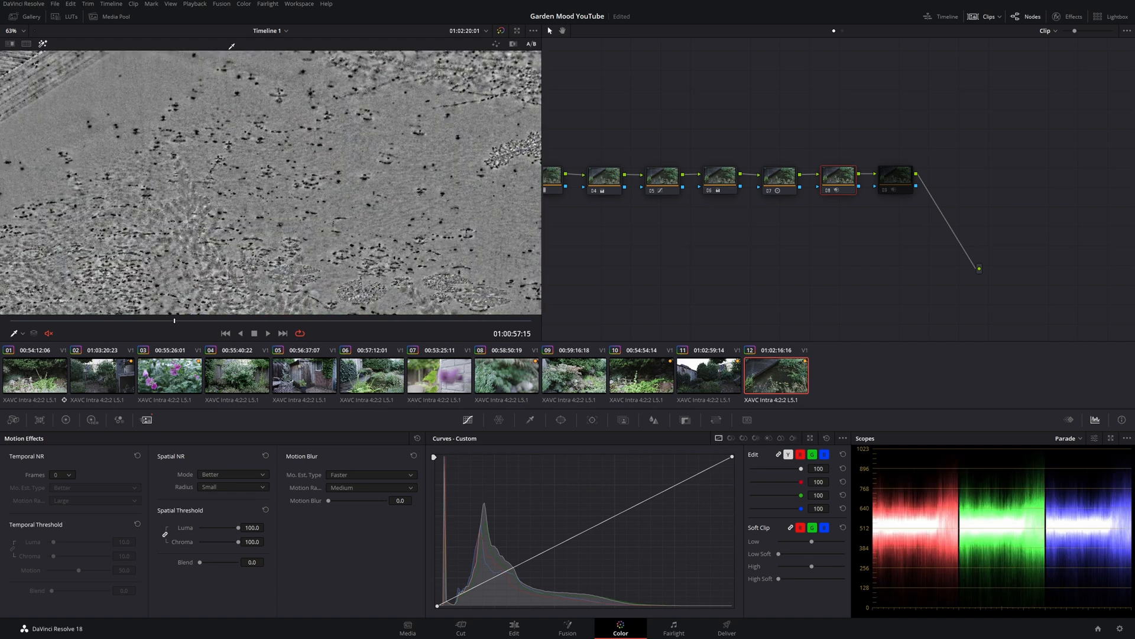
pyautogui.scroll(-5, 402, 188)
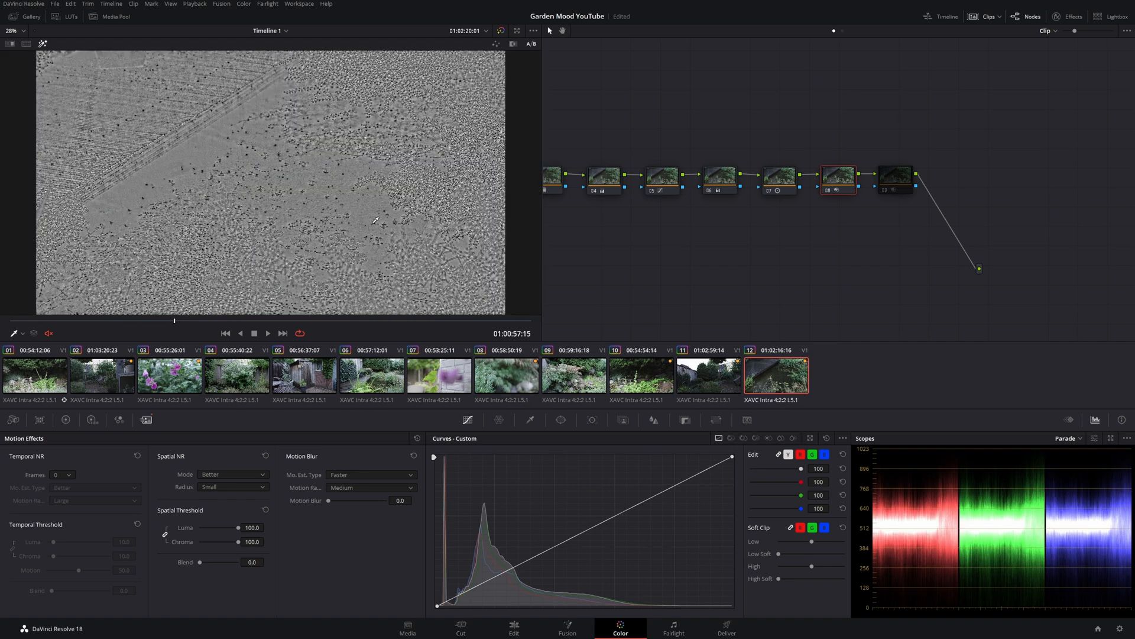
pyautogui.press('space')
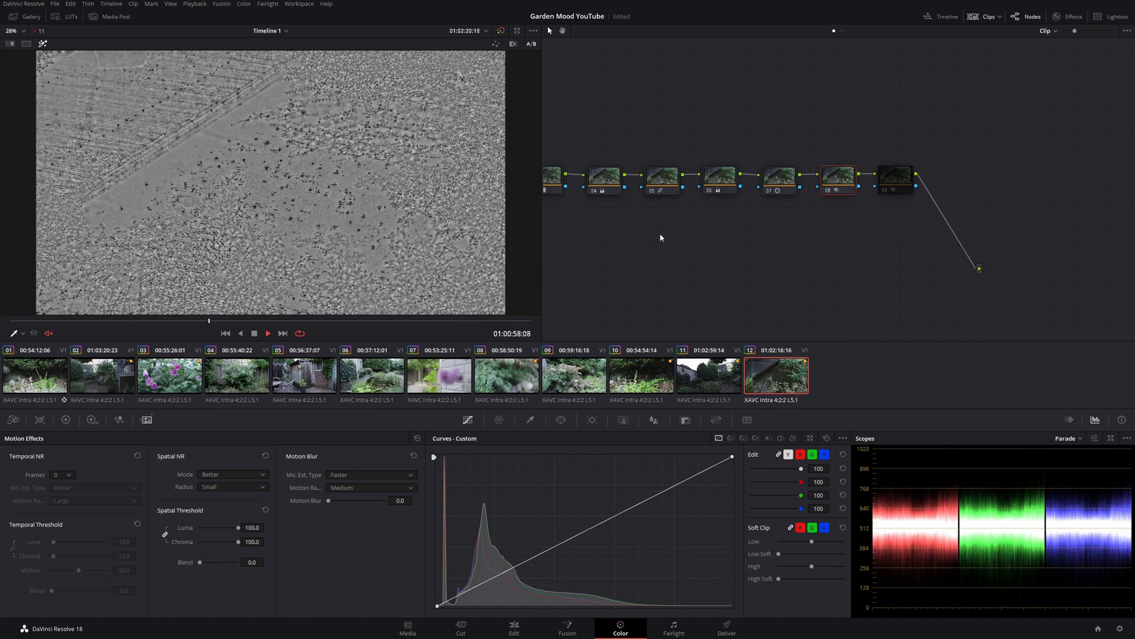
pyautogui.click(114, 321)
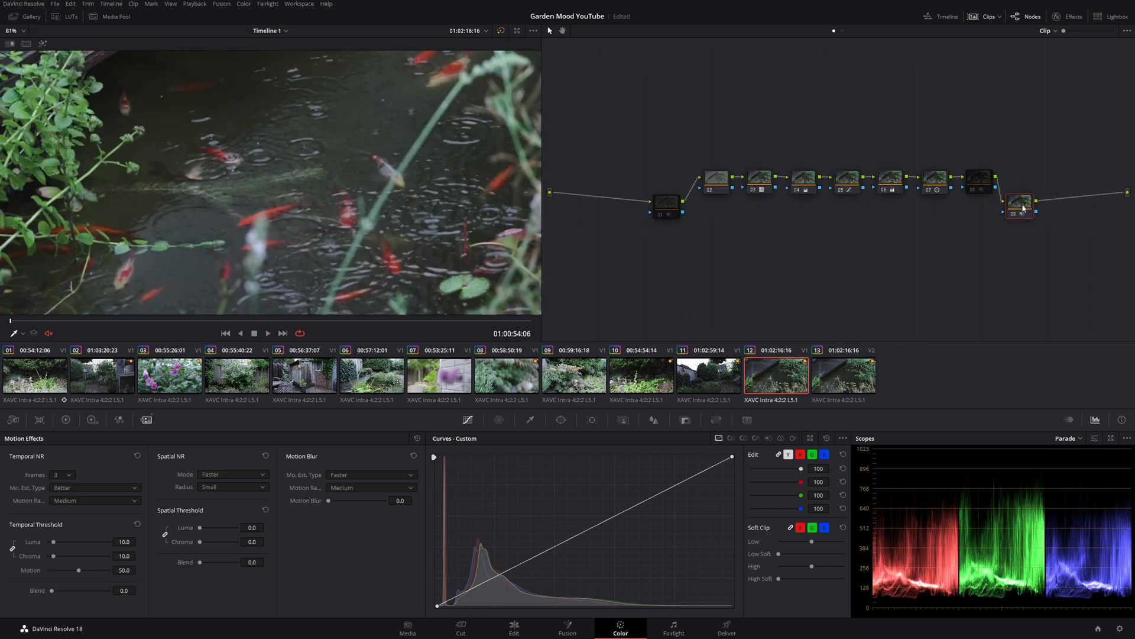
# - Reposition the last noise reduction node of clip 12 and the first noise reduction node of clip 13 in their node graphs
pyautogui.moveTo(1028, 207); pyautogui.dragTo(1030, 202)
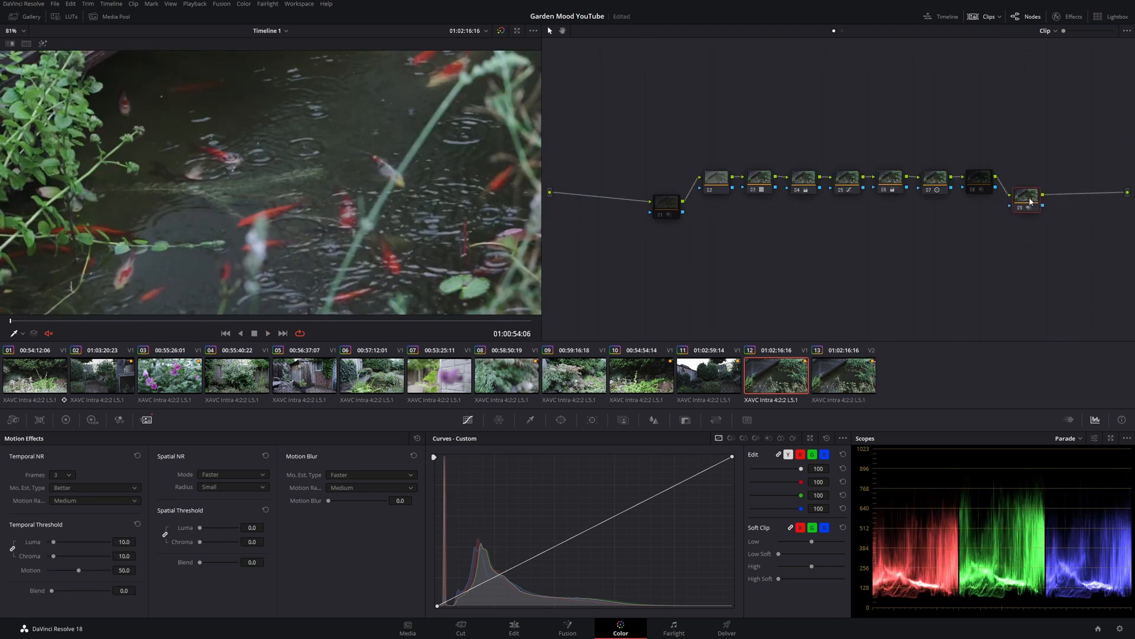
pyautogui.click(841, 381)
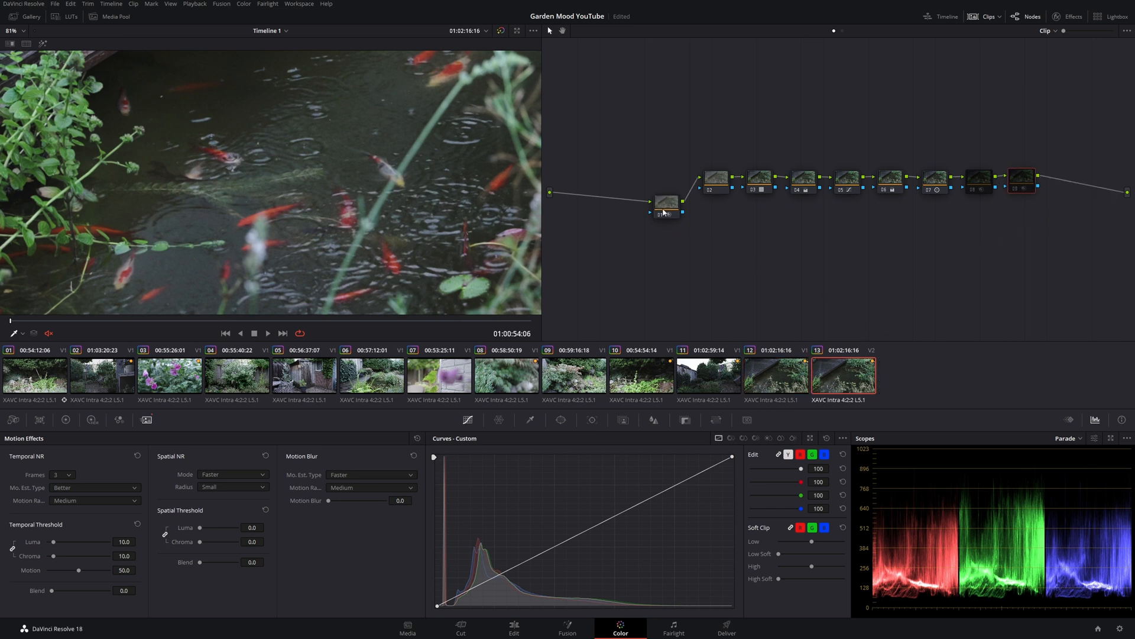
pyautogui.moveTo(663, 206); pyautogui.dragTo(636, 225)
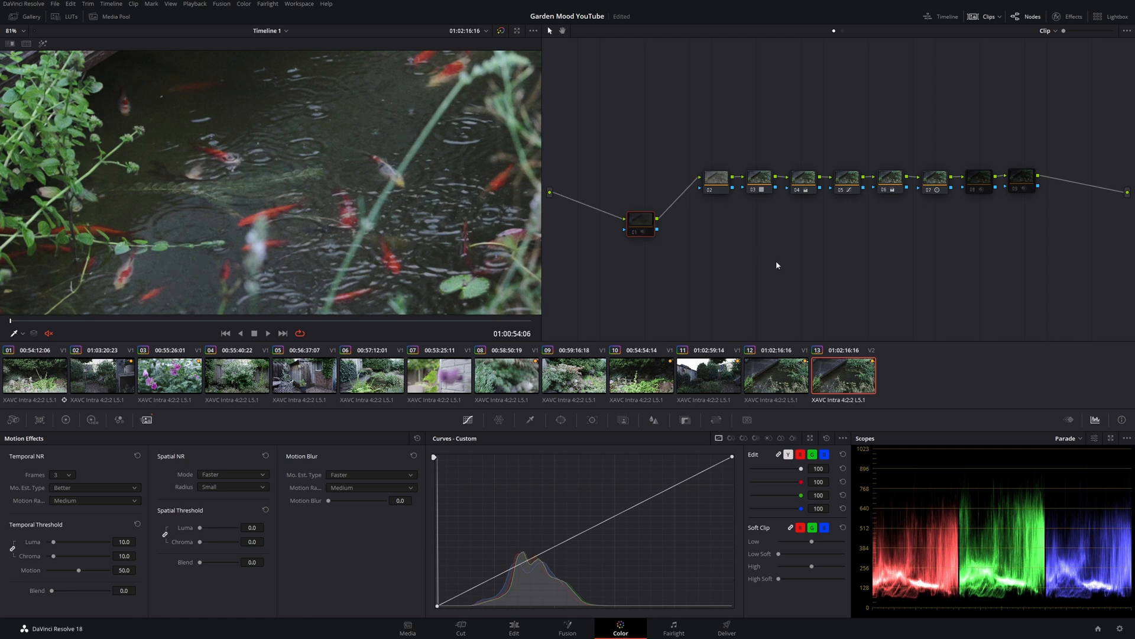
pyautogui.click(792, 371)
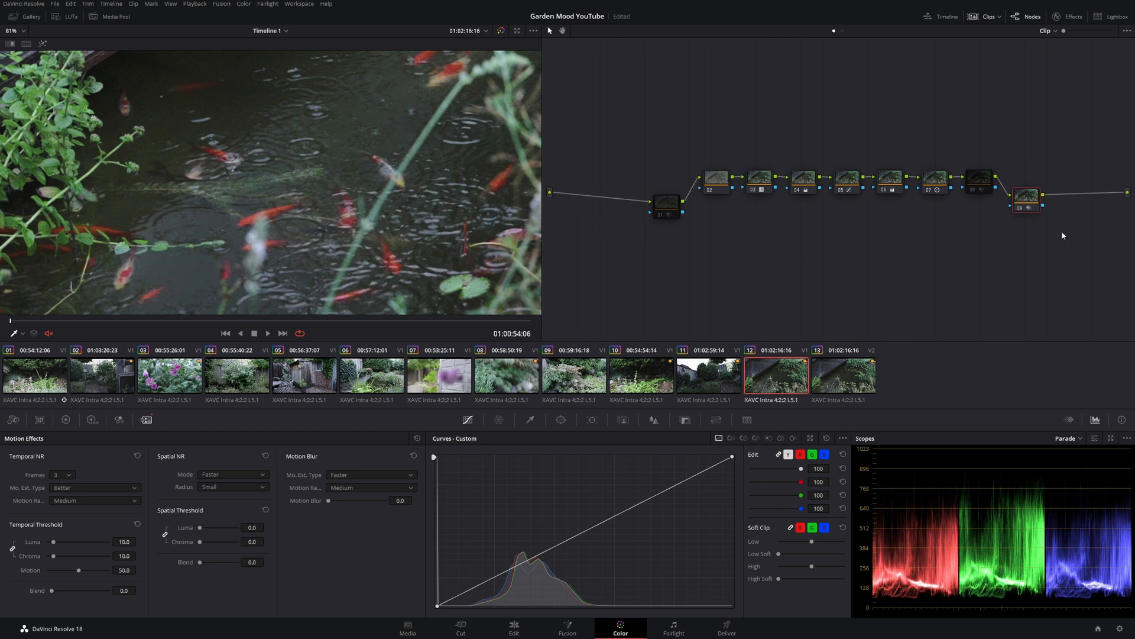
pyautogui.moveTo(1027, 203)
pyautogui.mouseDown()
pyautogui.moveTo(1026, 168)
pyautogui.moveTo(1027, 182)
pyautogui.mouseUp()
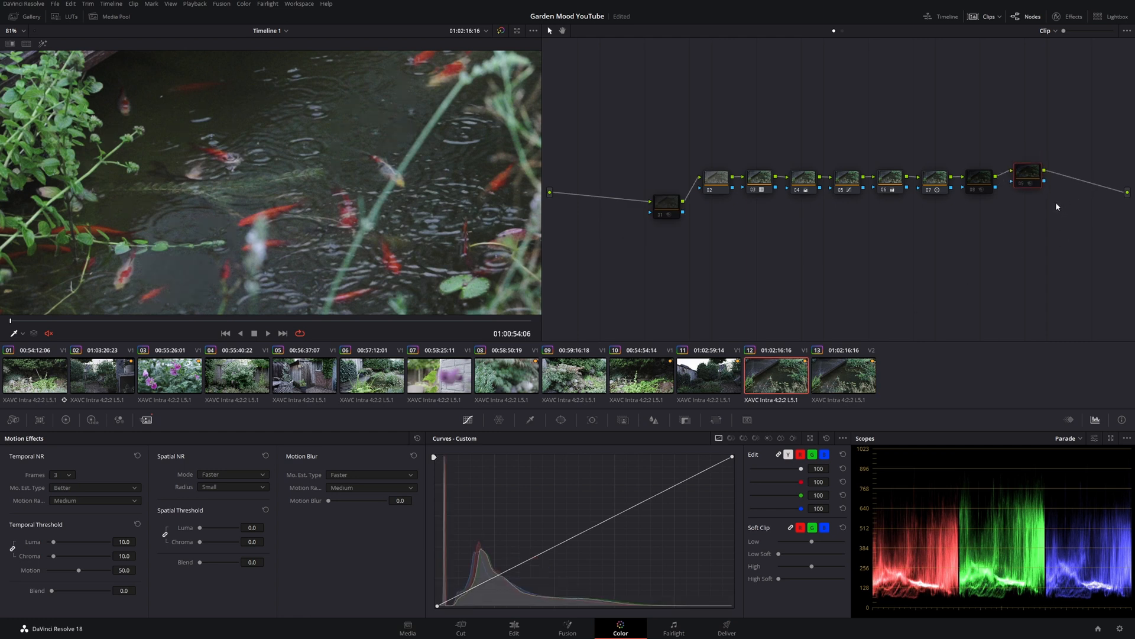
# - Compare the magnified pond image with clip 12's last noise reduction node enabled and disabled, leaving the node enabled
pyautogui.hotkey('ctrl', 'd')
pyautogui.hotkey('ctrl', 'd')
pyautogui.hotkey('ctrl', 'd')
pyautogui.scroll(5, 270, 245)
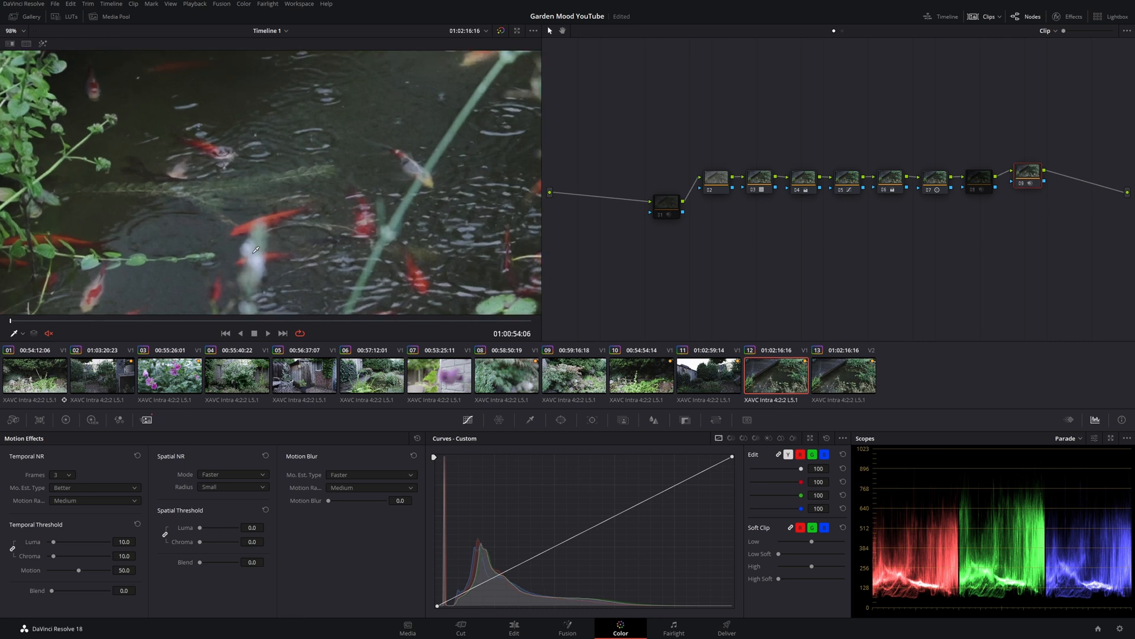
pyautogui.scroll(-4, 270, 245)
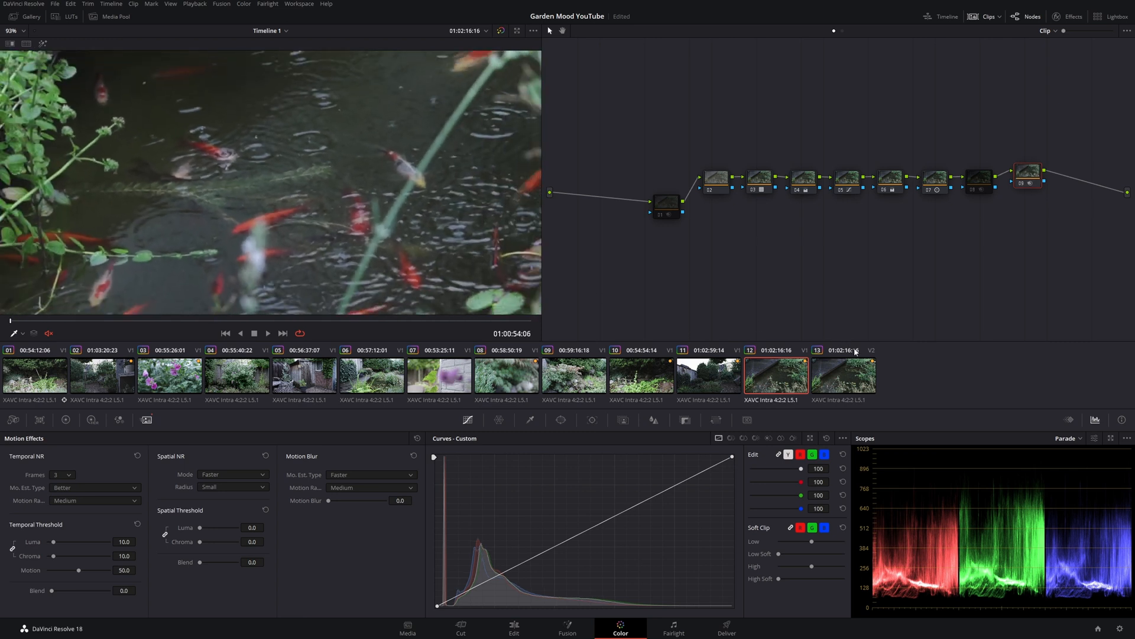
# - Switch between clips 12 and 13 on the same frame to compare noise reduction at the end and start of the node tree
pyautogui.click(845, 370)
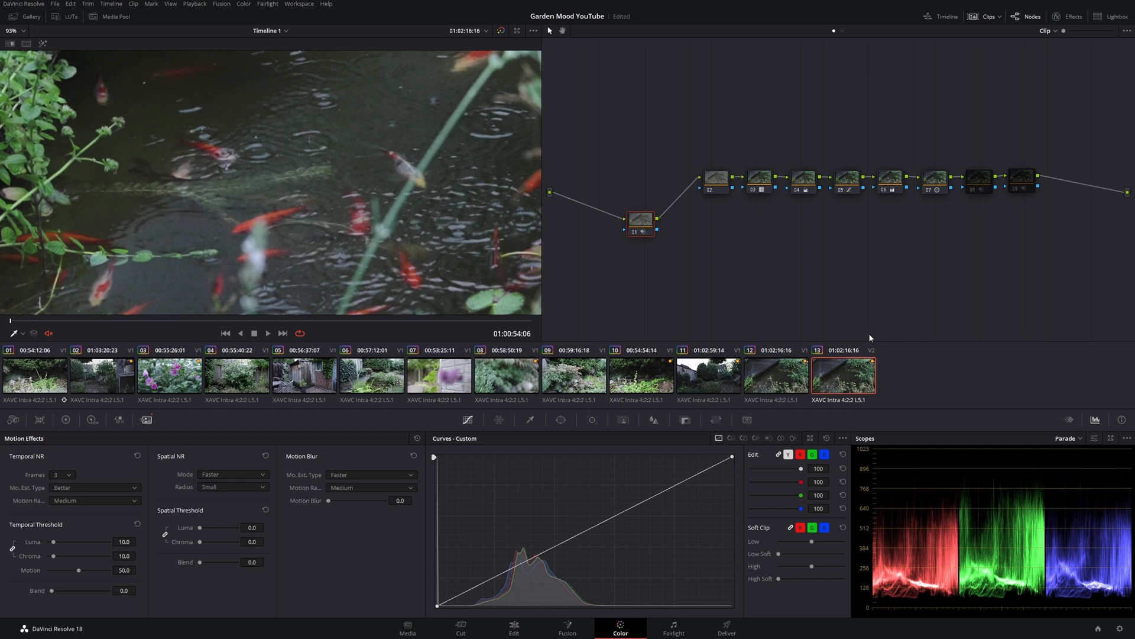
pyautogui.click(787, 384)
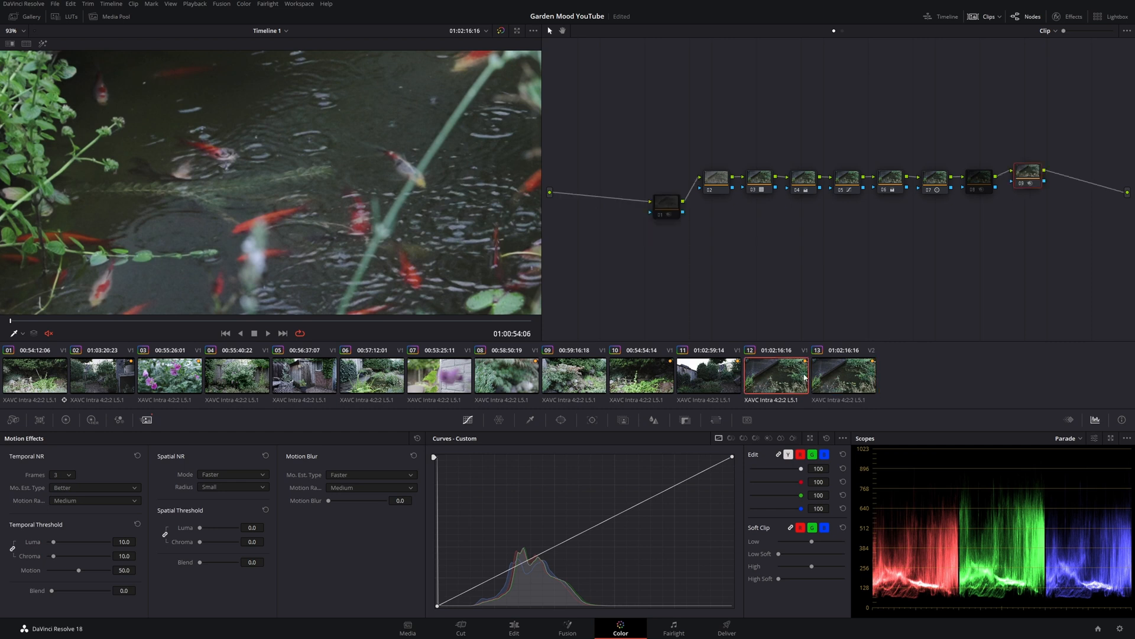
pyautogui.click(842, 378)
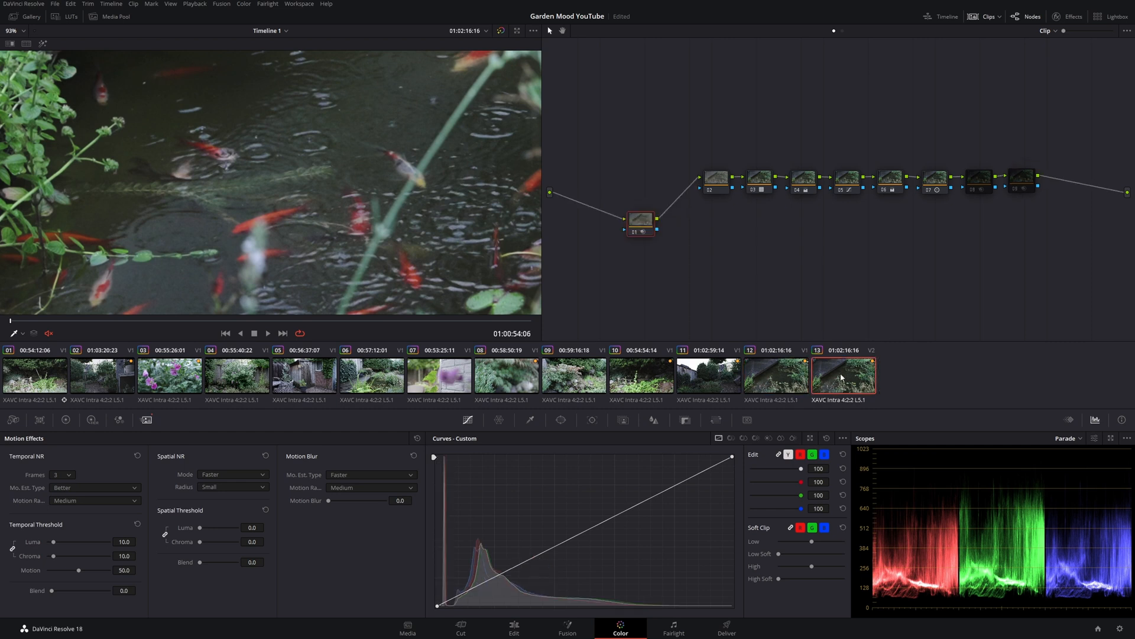
pyautogui.click(781, 380)
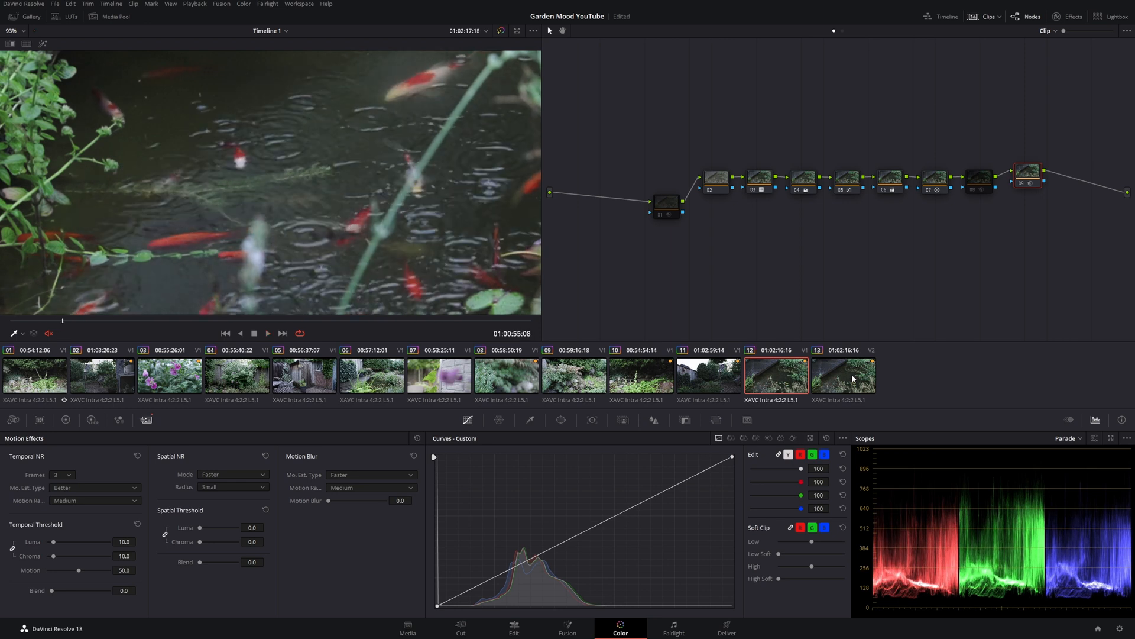
# - Play clips 13 and 12 to compare playback with noise reduction in the first node and in the last node
pyautogui.press('Down')
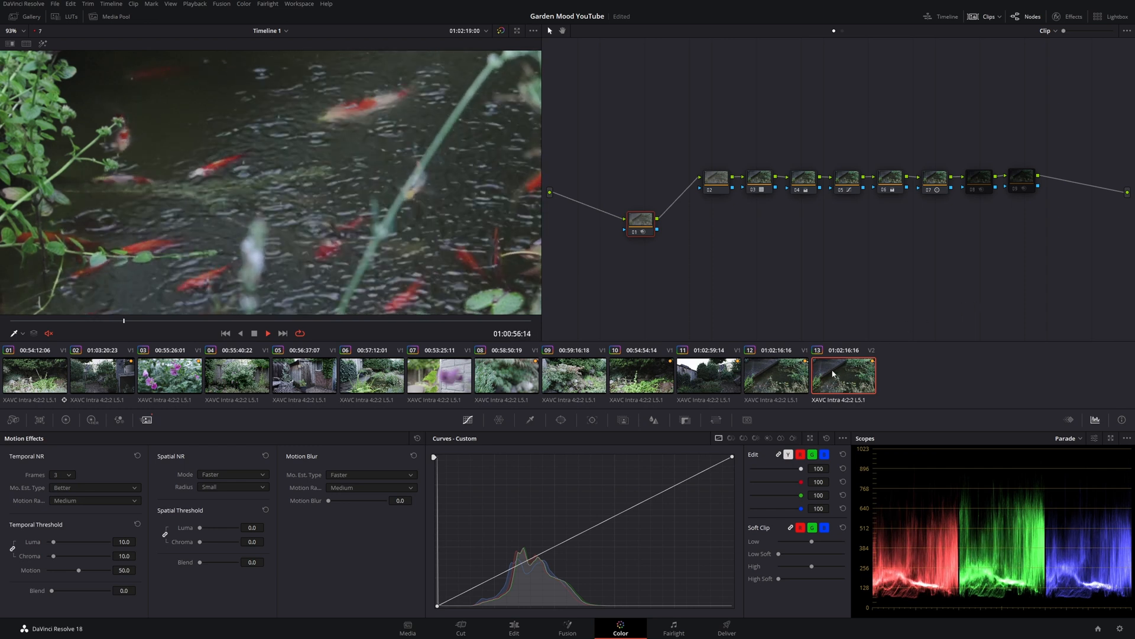
pyautogui.press('space')
pyautogui.press('Up')
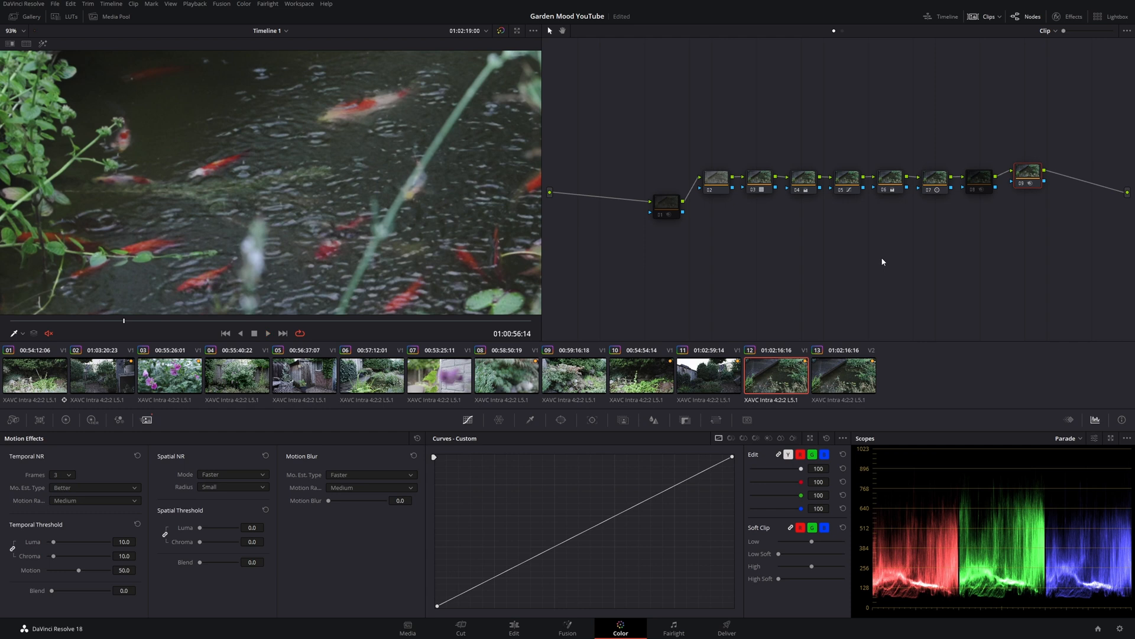
pyautogui.click(268, 333)
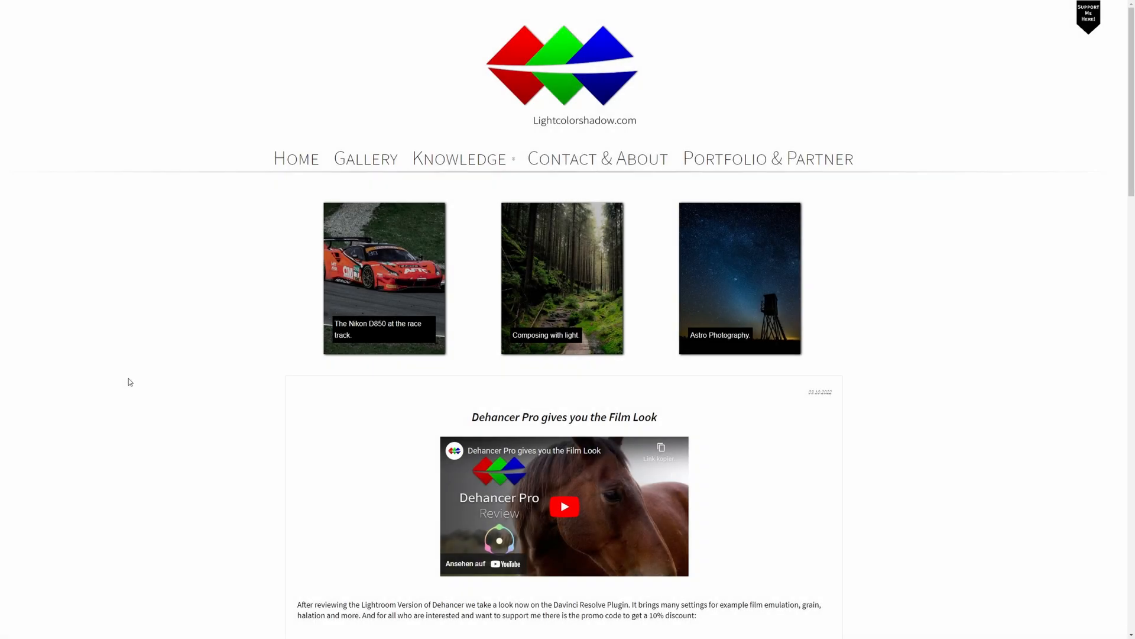
# - Look through the posts on the Lightcolorshadow.com home page down to the page navigation
pyautogui.scroll(-5, 130, 382)
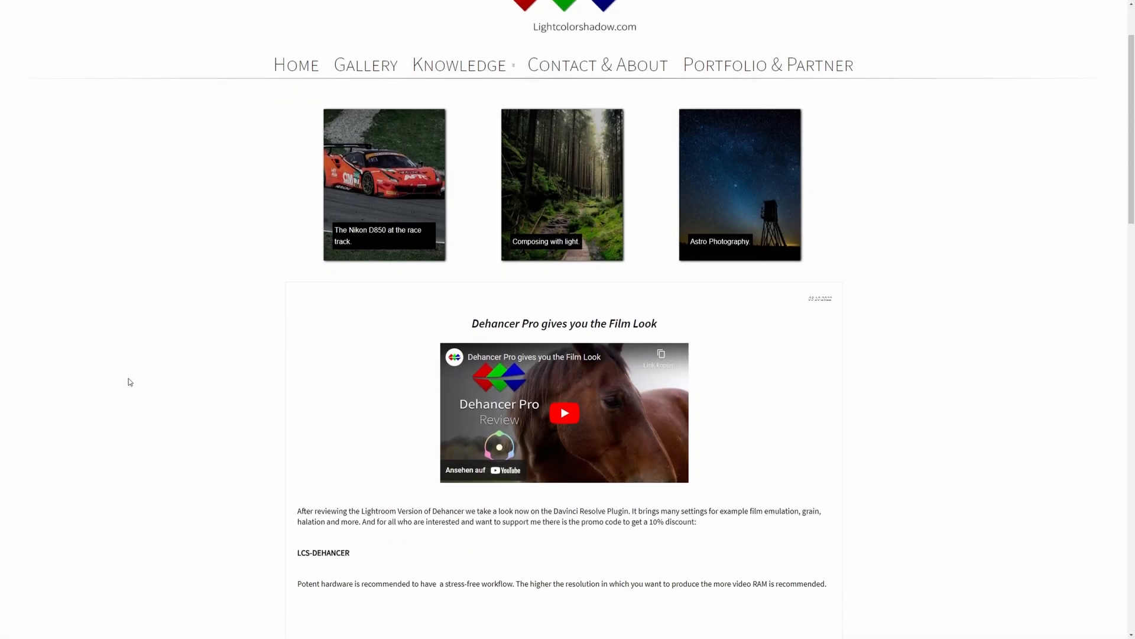
pyautogui.scroll(-10, 130, 382)
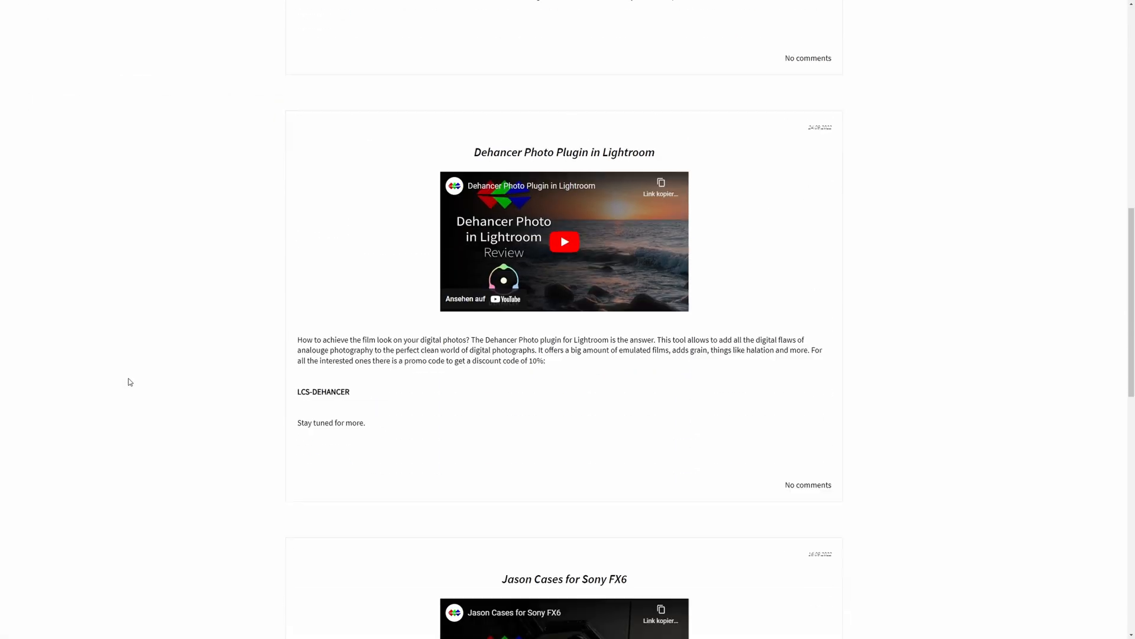
pyautogui.scroll(-7, 130, 382)
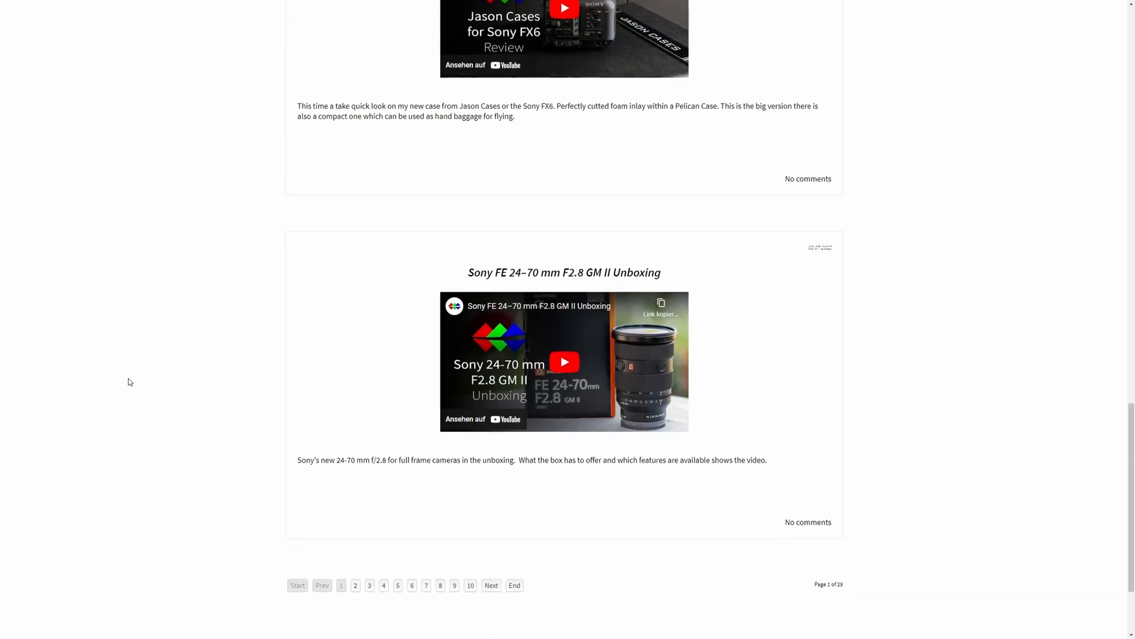